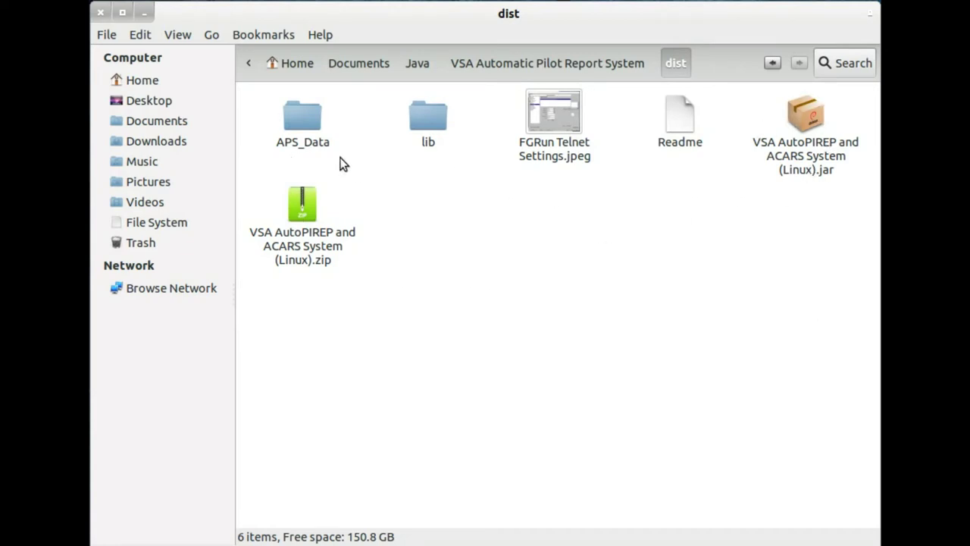
# Go over the dist folder's contents: Linux zip, APS_Data, lib, telnet screenshot, Readme and AutoPIREP jar.
pyautogui.click(310, 242)
pyautogui.click(439, 234)
pyautogui.moveTo(266, 109); pyautogui.dragTo(773, 148)
pyautogui.click(768, 280)
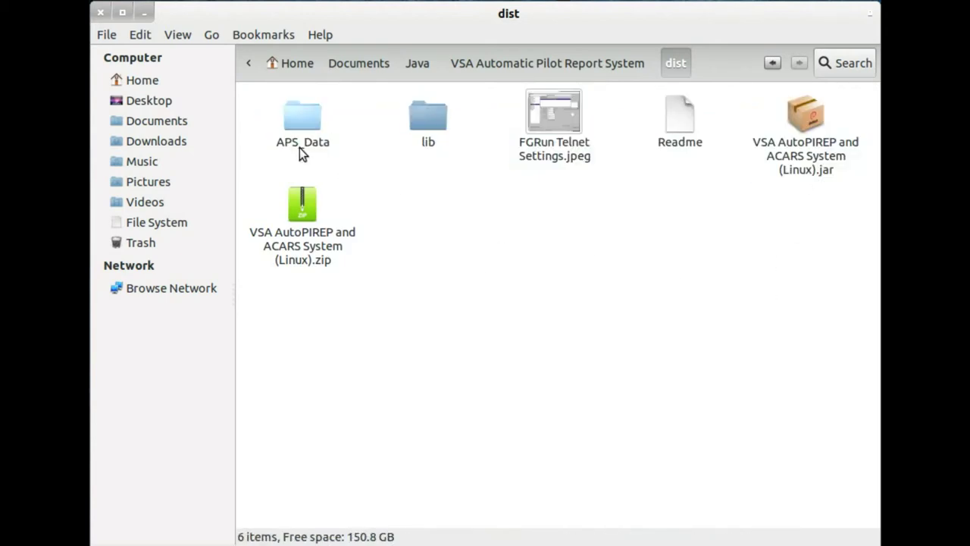
pyautogui.click(299, 152)
pyautogui.click(468, 159)
pyautogui.click(441, 143)
pyautogui.click(559, 229)
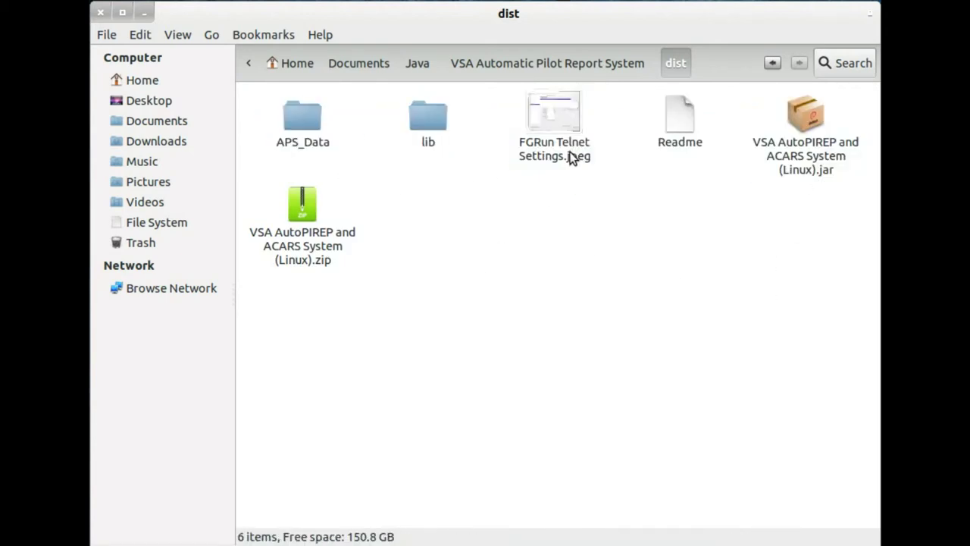
pyautogui.click(570, 155)
pyautogui.click(676, 144)
pyautogui.click(676, 139)
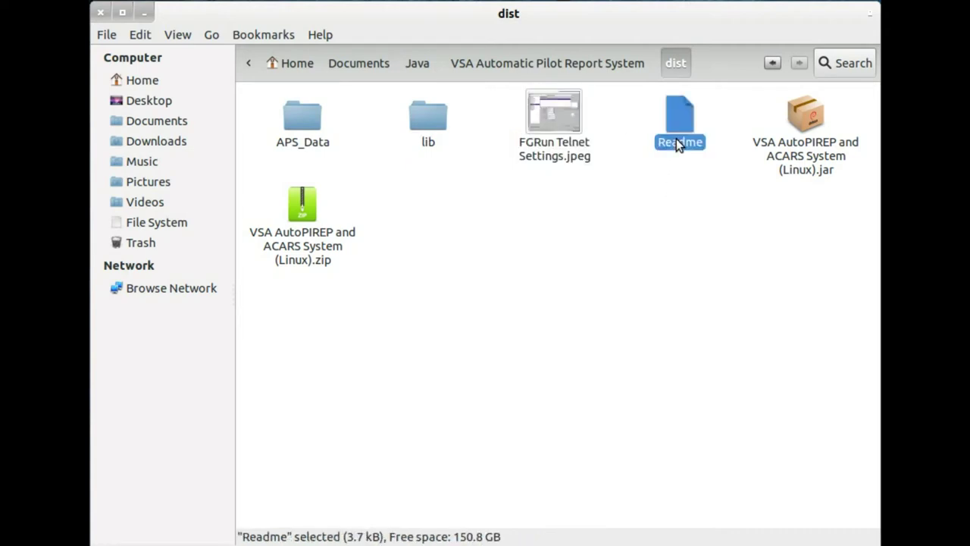
pyautogui.click(828, 163)
pyautogui.click(828, 163)
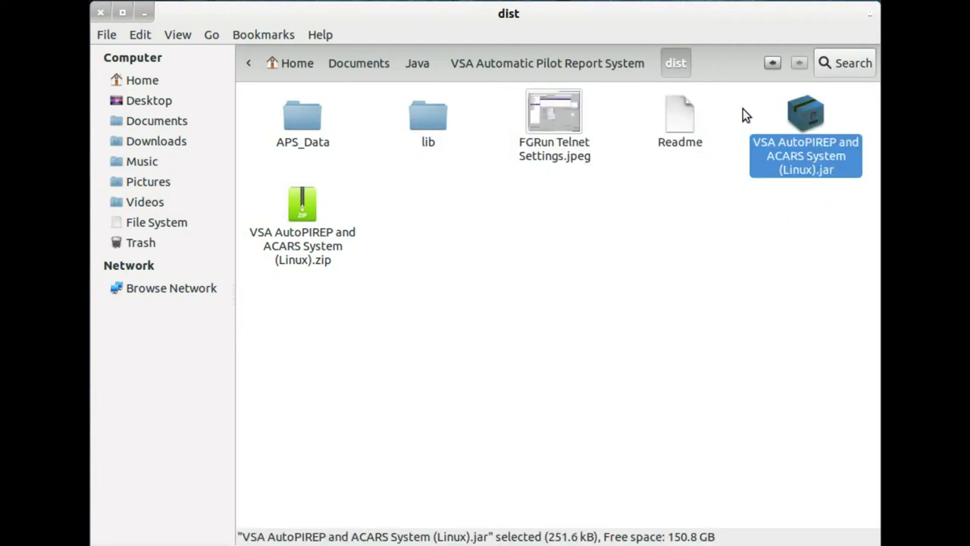
pyautogui.click(802, 292)
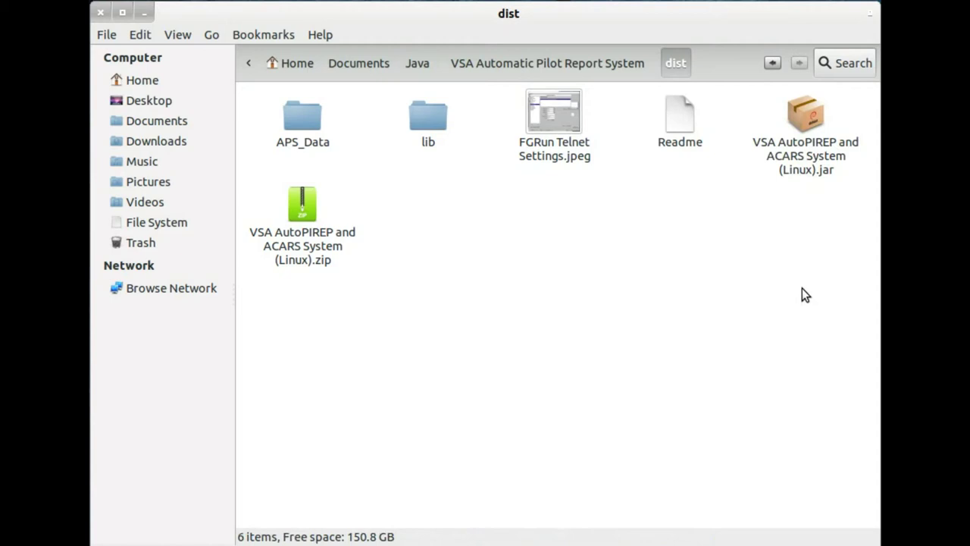
# Copy APS_Data, paste it into Home through a new tab, then close that tab.
pyautogui.click(296, 109)
pyautogui.rightClick(297, 109)
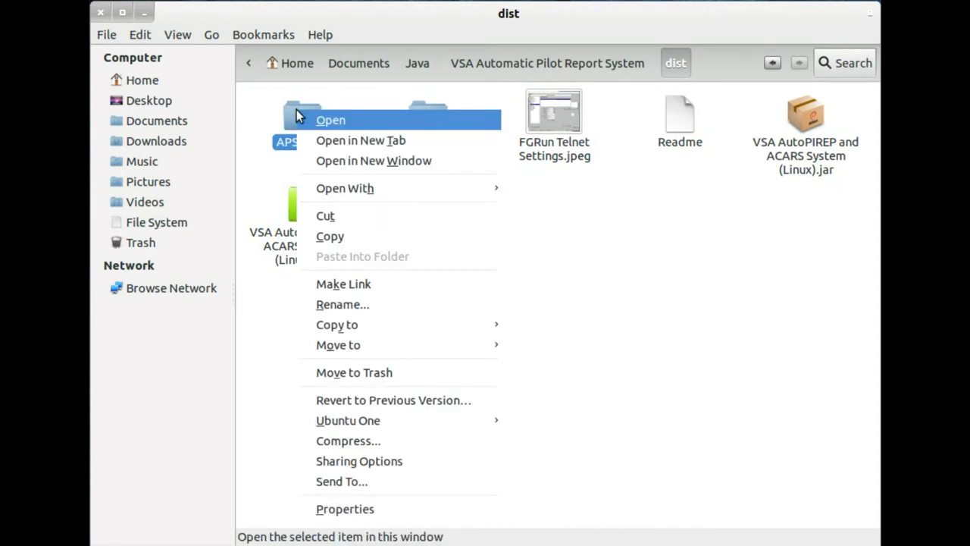
pyautogui.click(341, 235)
pyautogui.click(276, 122)
pyautogui.rightClick(277, 65)
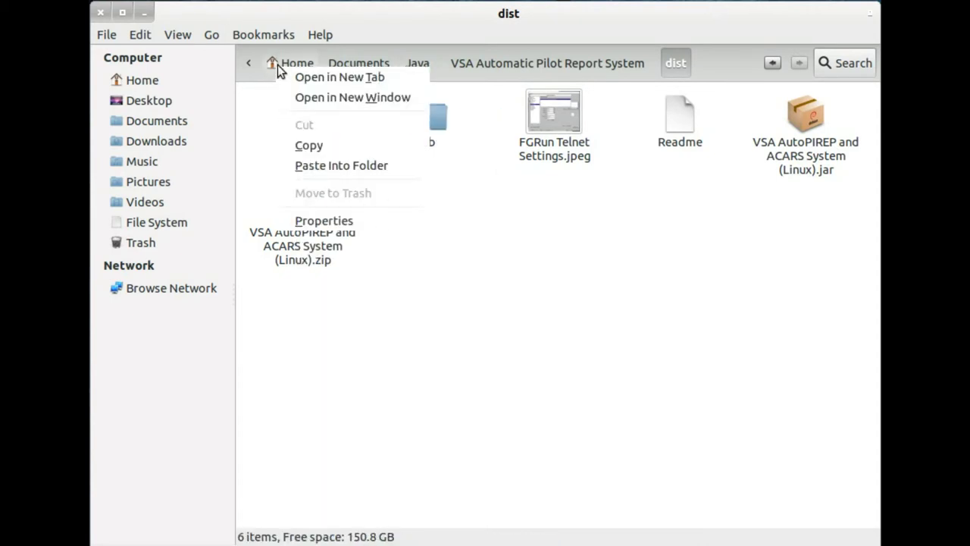
pyautogui.click(333, 78)
pyautogui.click(583, 99)
pyautogui.rightClick(629, 191)
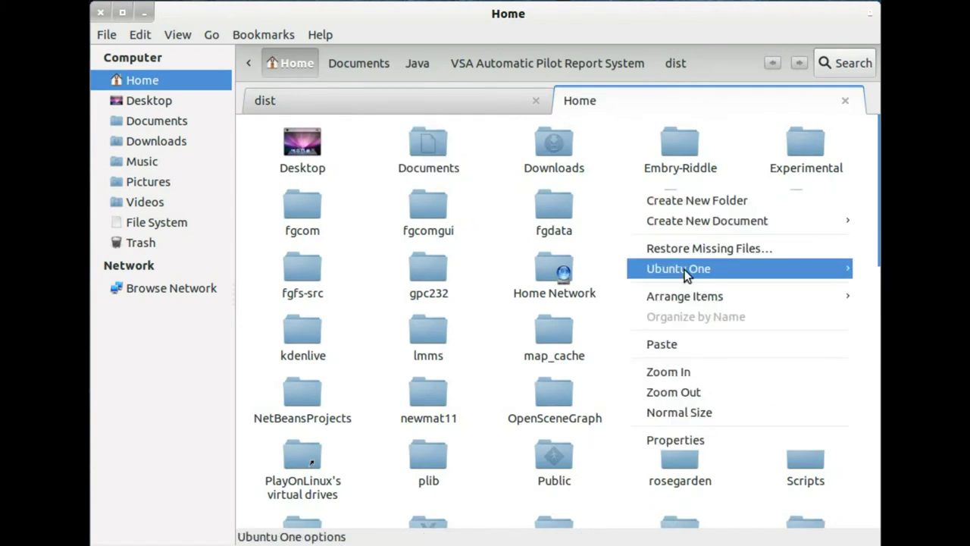
pyautogui.click(710, 350)
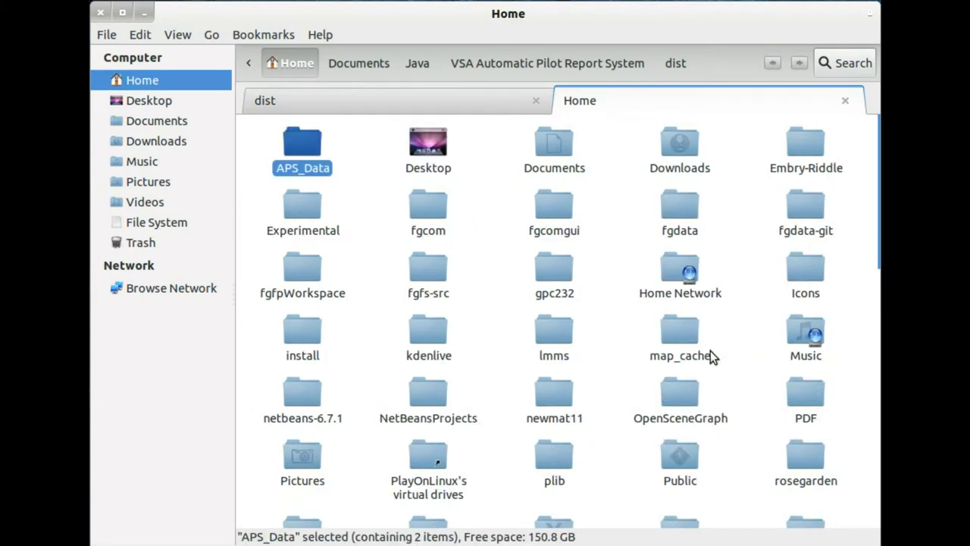
pyautogui.click(846, 102)
pyautogui.click(793, 113)
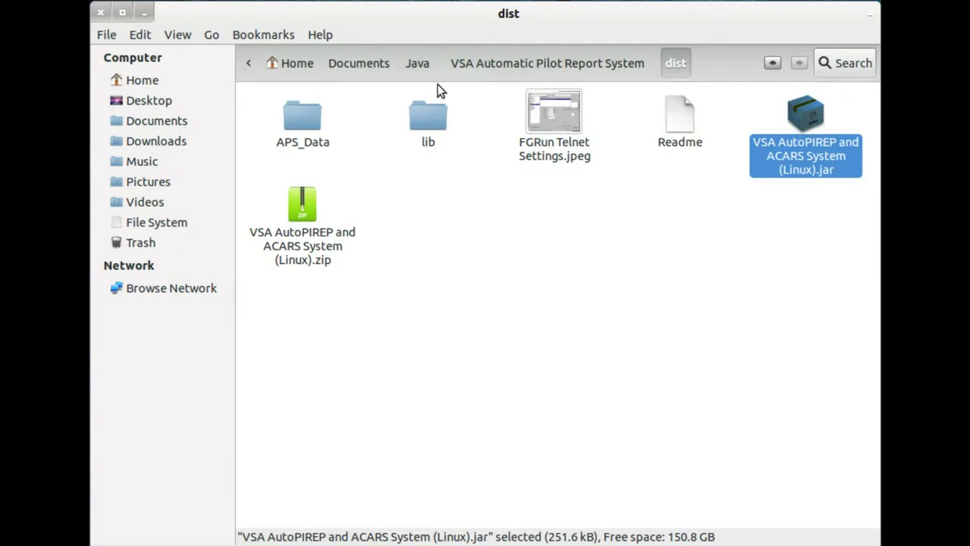
pyautogui.click(723, 148)
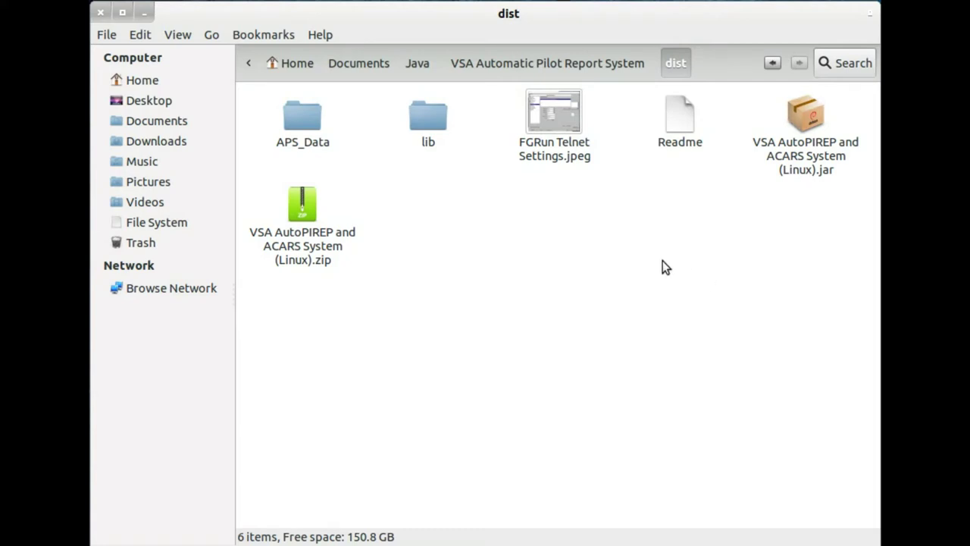
pyautogui.click(436, 151)
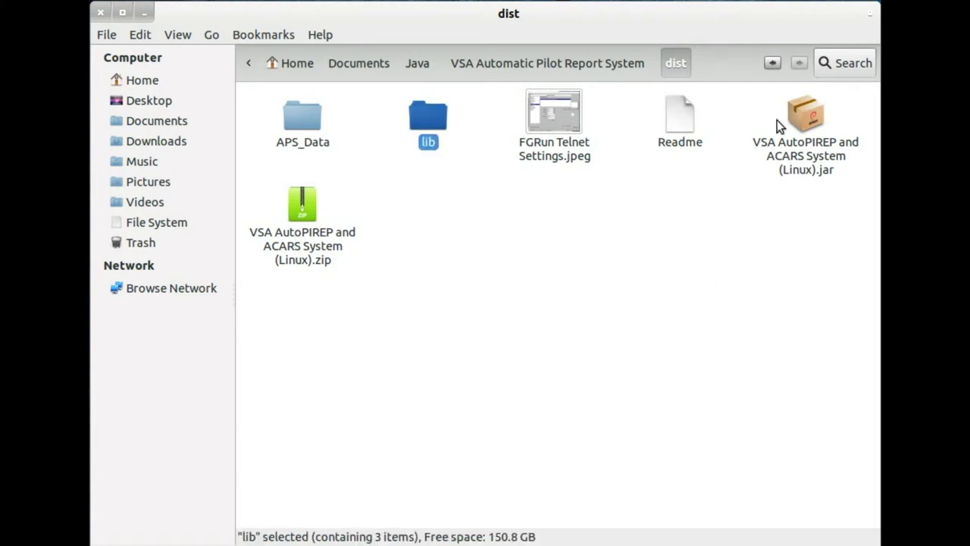
pyautogui.click(815, 141)
pyautogui.click(551, 218)
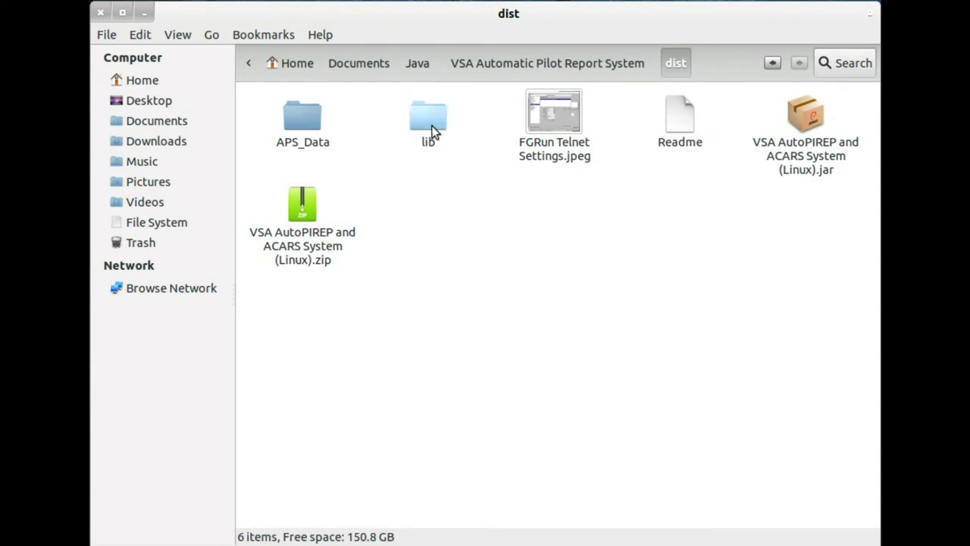
pyautogui.click(823, 168)
pyautogui.click(599, 170)
pyautogui.click(529, 95)
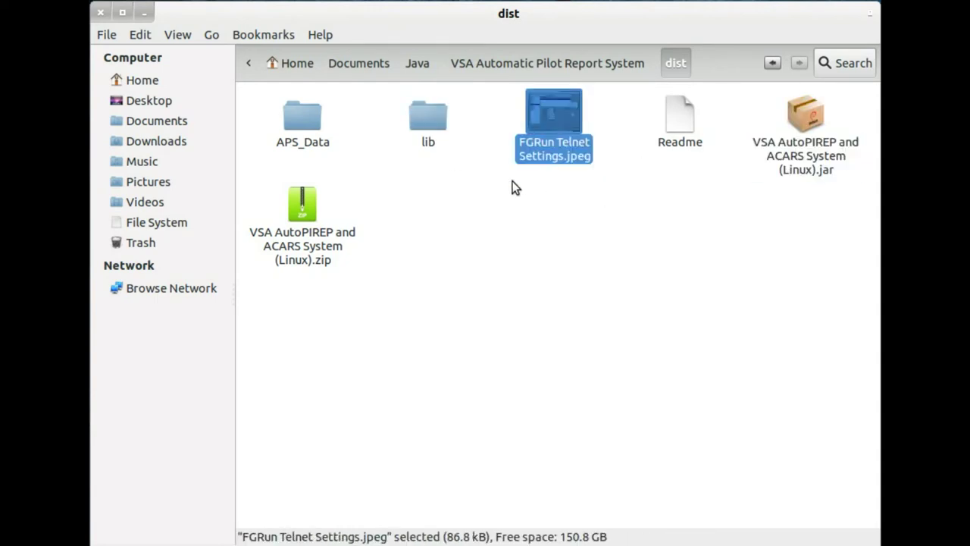
pyautogui.click(607, 195)
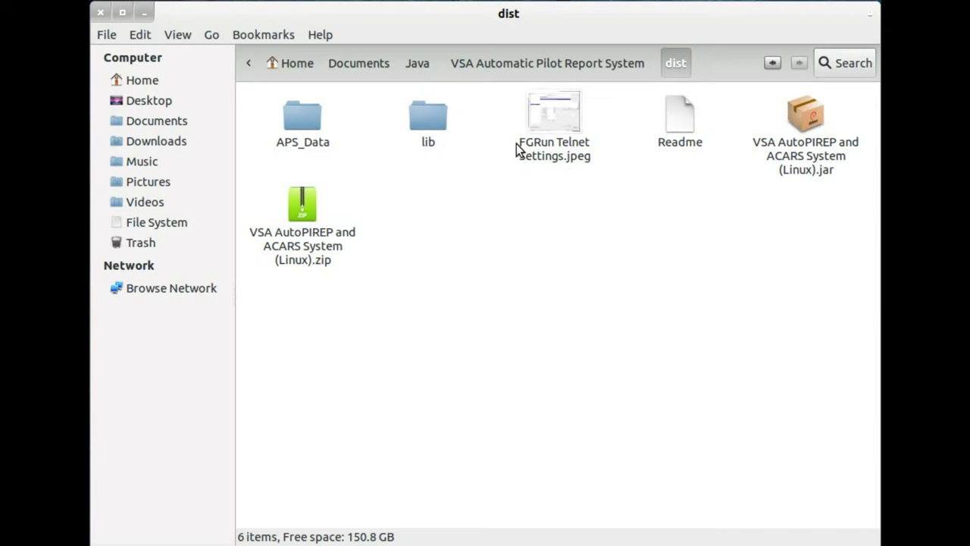
pyautogui.click(683, 125)
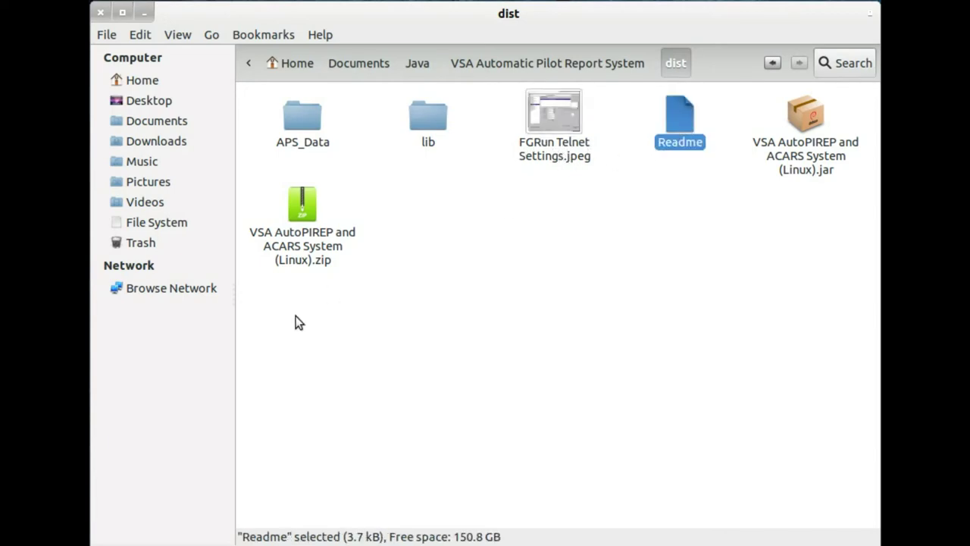
pyautogui.press('Return')
pyautogui.scroll(-6, 645, 176)
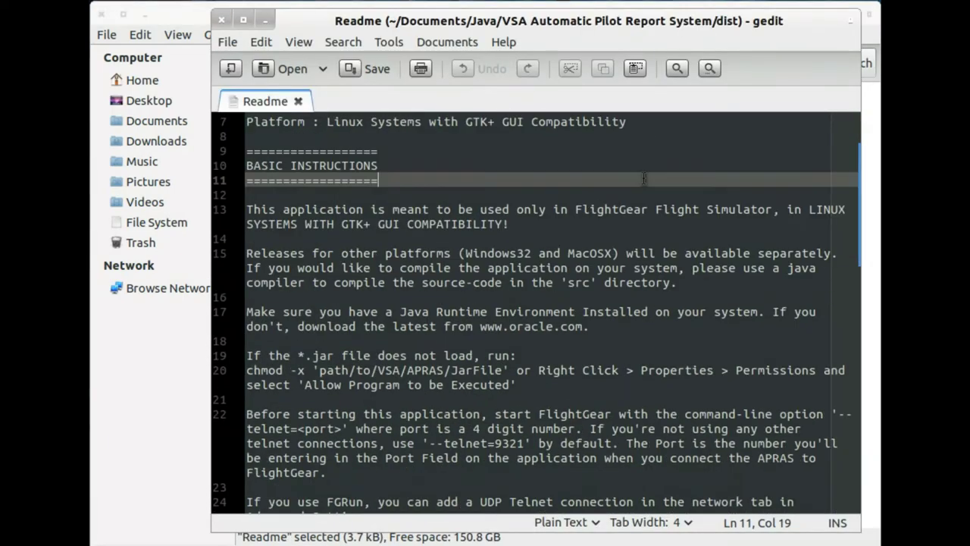
pyautogui.scroll(-6, 645, 177)
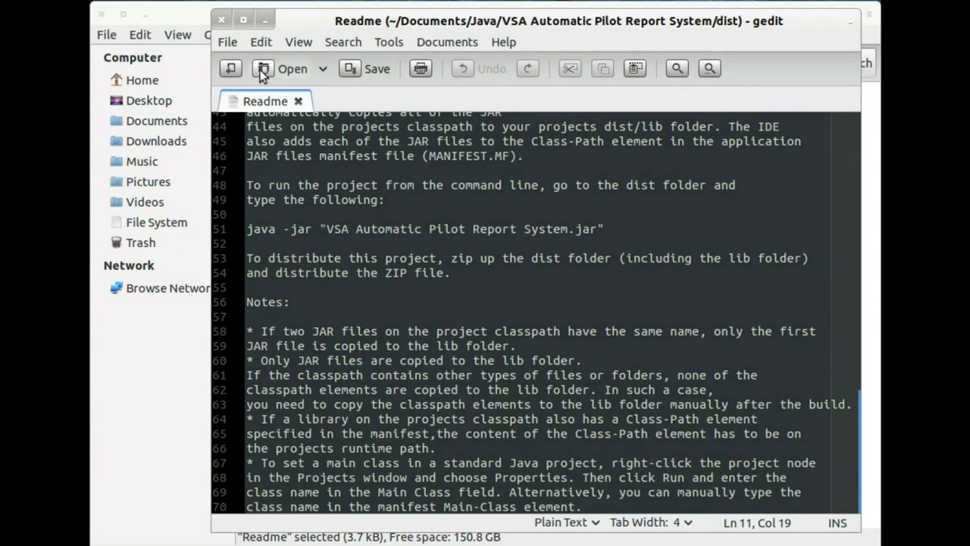
pyautogui.click(229, 22)
pyautogui.click(698, 263)
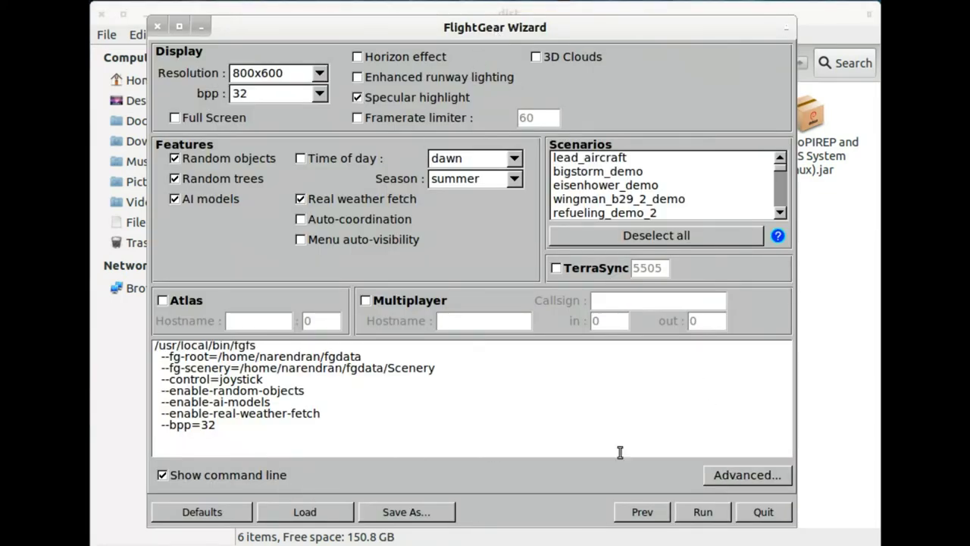
# In Advanced Options, keep protocol telnet, medium socket, direction bi and 50 Hz.
pyautogui.click(726, 474)
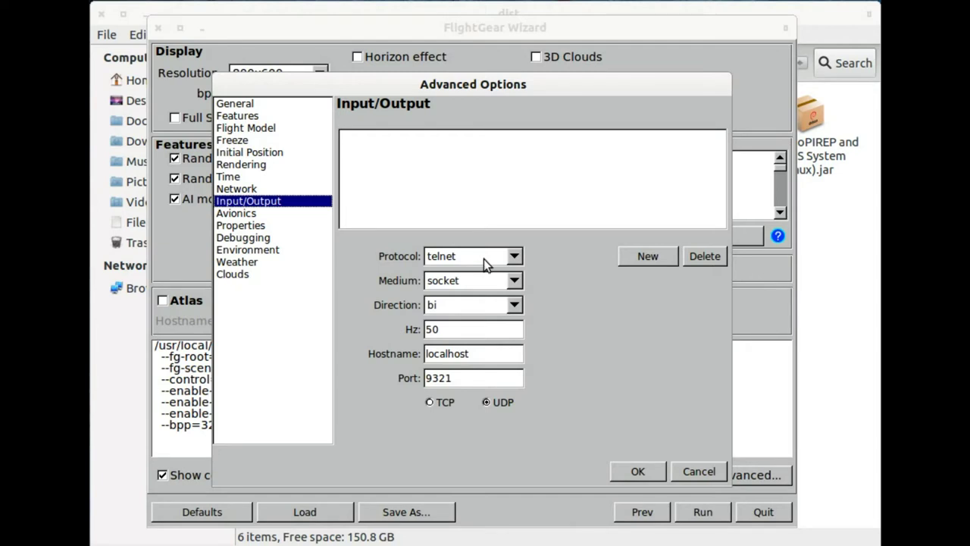
pyautogui.click(438, 258)
pyautogui.click(424, 262)
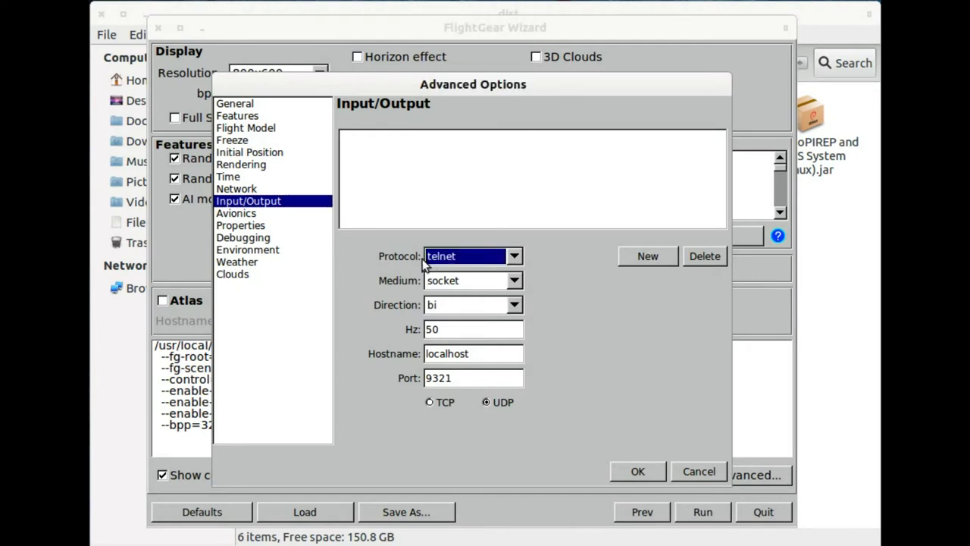
pyautogui.click(459, 281)
pyautogui.click(461, 285)
pyautogui.click(455, 304)
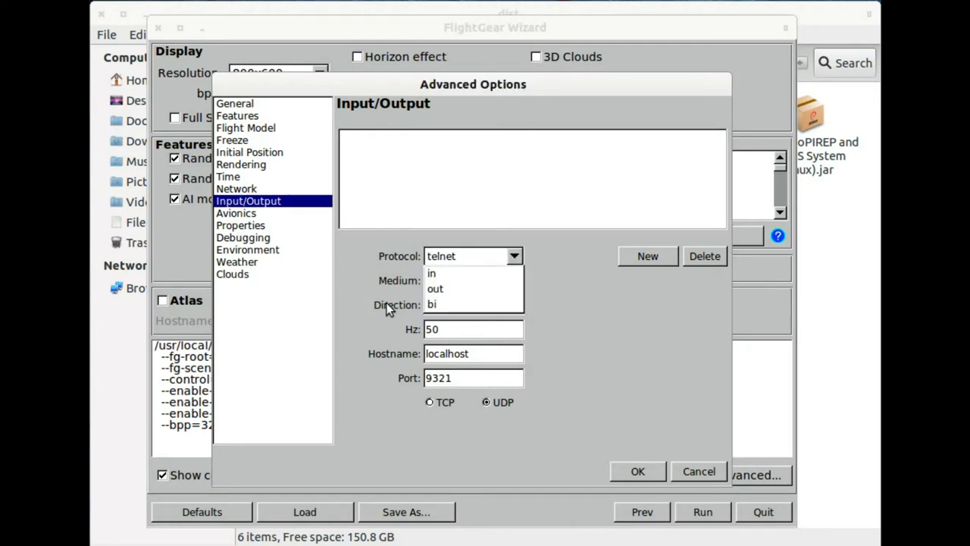
pyautogui.click(400, 303)
pyautogui.click(448, 329)
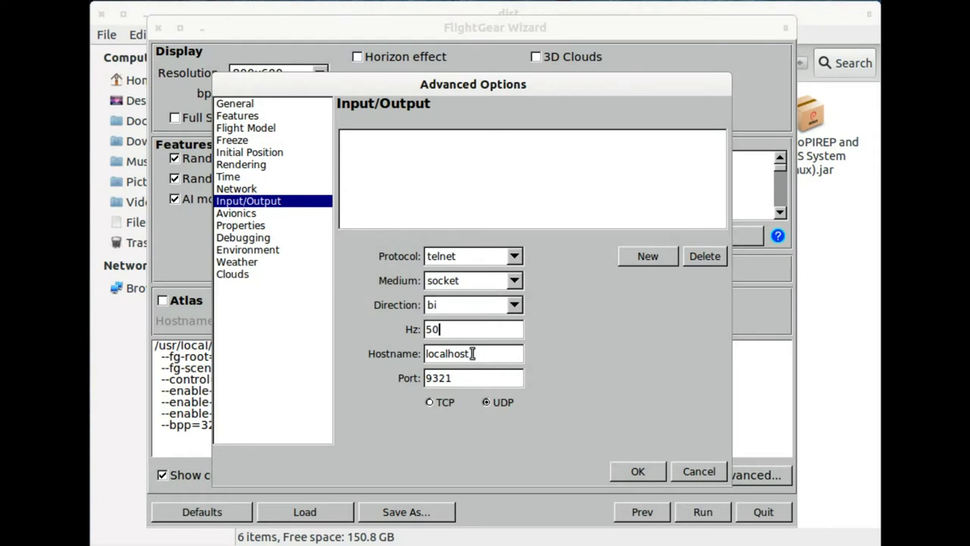
# Keep hostname localhost and set the telnet port to 9321.
pyautogui.doubleClick(472, 353)
pyautogui.click(452, 378)
pyautogui.press('BackSpace')
pyautogui.press('BackSpace')
pyautogui.press('BackSpace')
pyautogui.write('242')
pyautogui.press('BackSpace')
pyautogui.press('BackSpace')
pyautogui.press('BackSpace')
pyautogui.write('226')
pyautogui.press('BackSpace')
pyautogui.press('BackSpace')
pyautogui.write('44')
pyautogui.press('BackSpace')
pyautogui.press('BackSpace')
pyautogui.write('62')
pyautogui.press('BackSpace')
pyautogui.press('BackSpace')
pyautogui.press('BackSpace')
pyautogui.write('334')
pyautogui.press('BackSpace')
pyautogui.press('BackSpace')
pyautogui.write('27')
pyautogui.press('BackSpace')
pyautogui.press('BackSpace')
pyautogui.write('17')
pyautogui.press('BackSpace')
pyautogui.press('BackSpace')
pyautogui.write('22')
pyautogui.press('BackSpace')
pyautogui.write('0')
pyautogui.press('BackSpace')
pyautogui.press('BackSpace')
pyautogui.write('22')
pyautogui.press('BackSpace')
pyautogui.write('0')
pyautogui.press('BackSpace')
pyautogui.write('1')
# Choose UDP, add the telnet connection, apply it with OK, and quit the wizard.
pyautogui.click(502, 402)
pyautogui.click(642, 255)
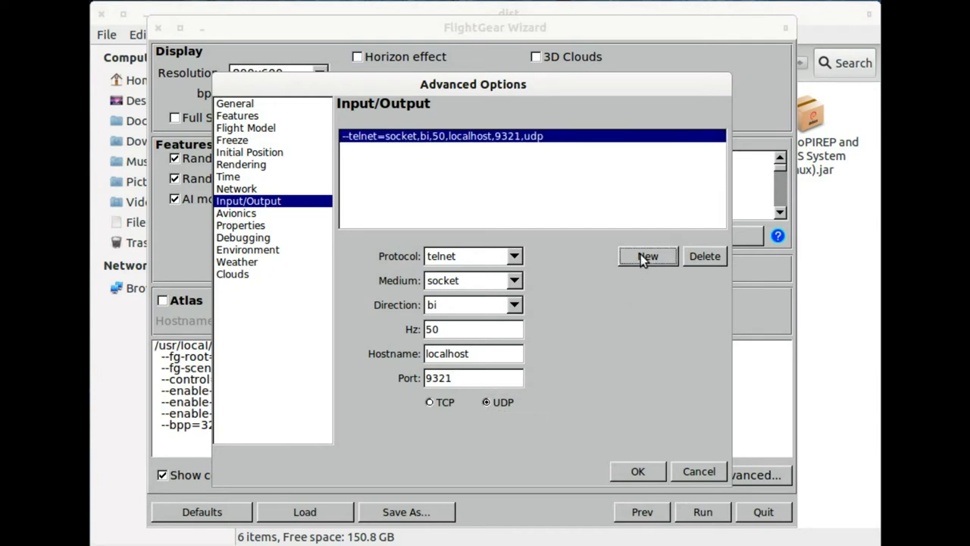
pyautogui.click(519, 139)
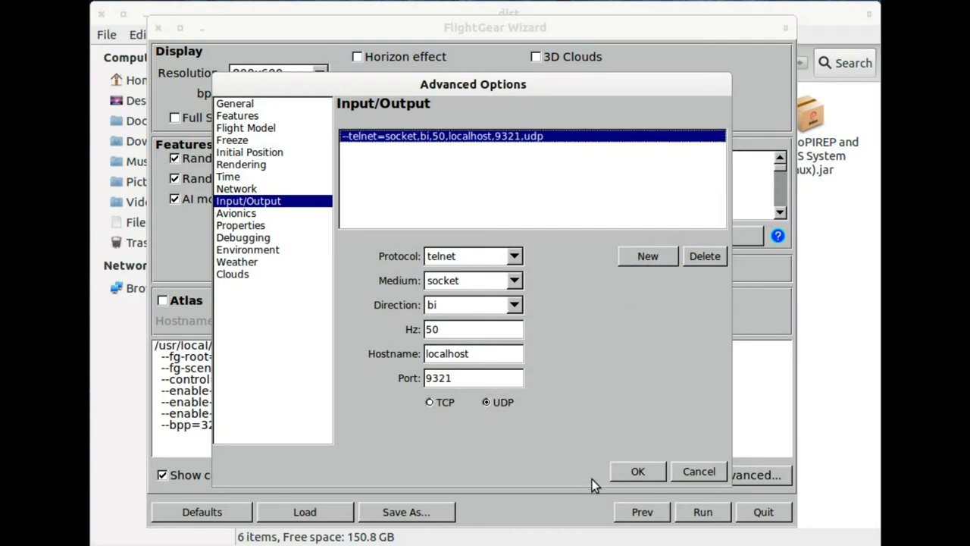
pyautogui.click(619, 472)
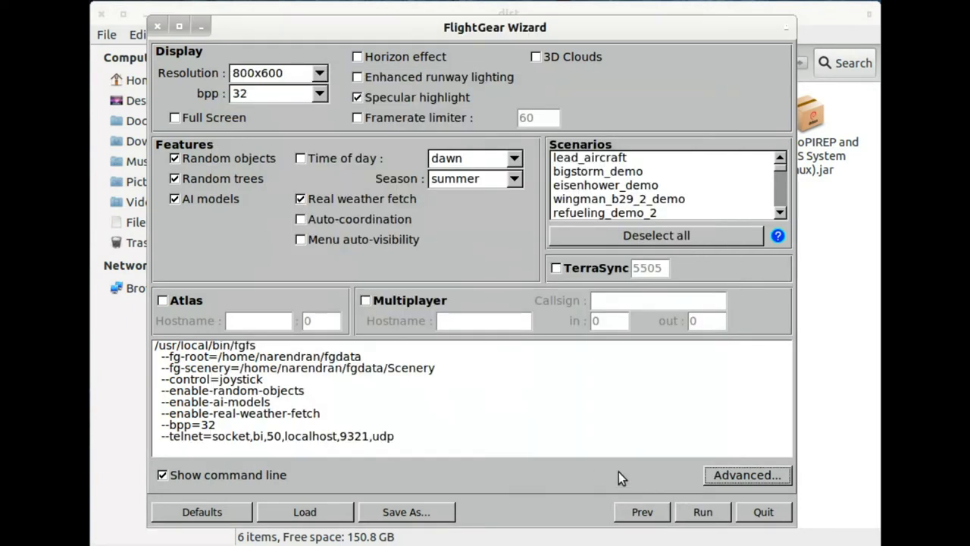
pyautogui.click(749, 515)
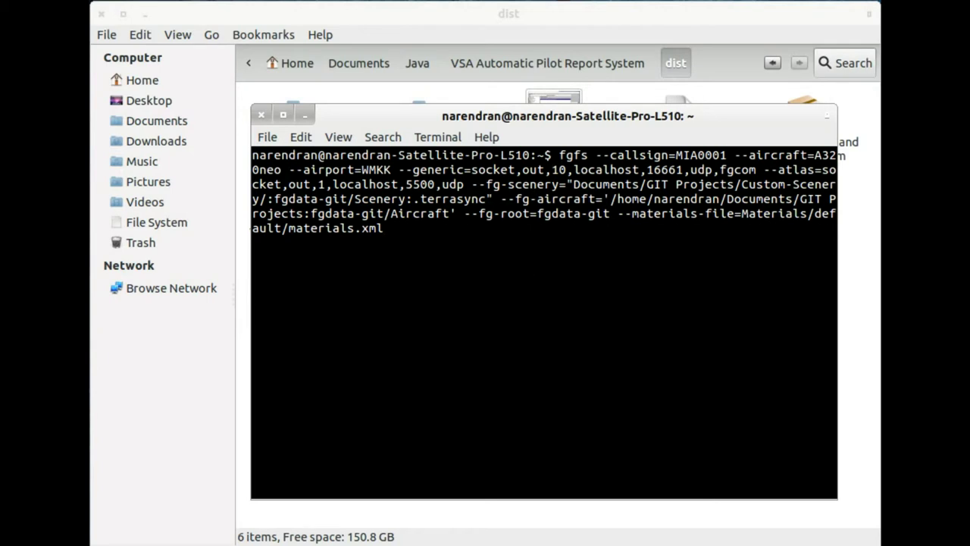
# Append --telnet=9321 to the fgfs command in the terminal and run it.
pyautogui.write('--telnet=9321')
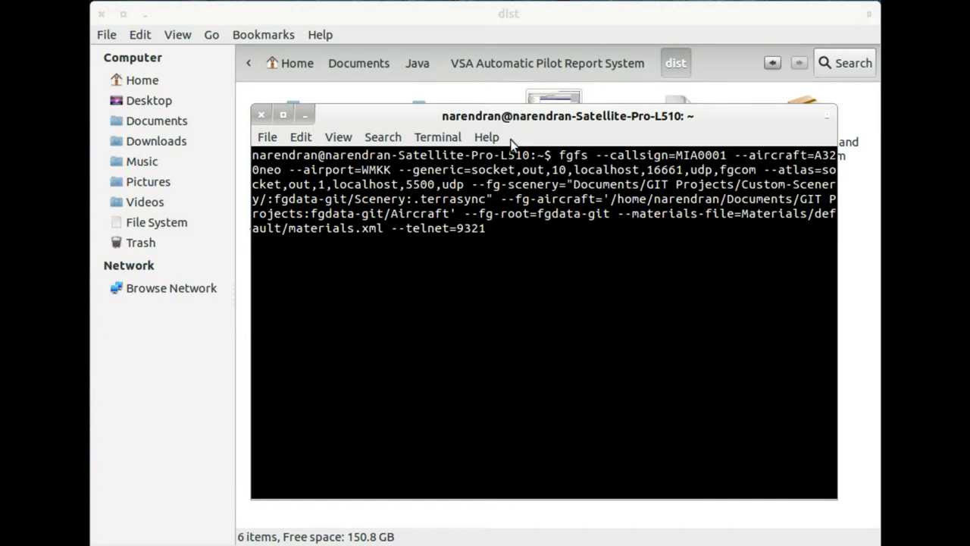
pyautogui.moveTo(391, 228); pyautogui.dragTo(476, 228)
pyautogui.click(514, 228)
pyautogui.click(476, 228)
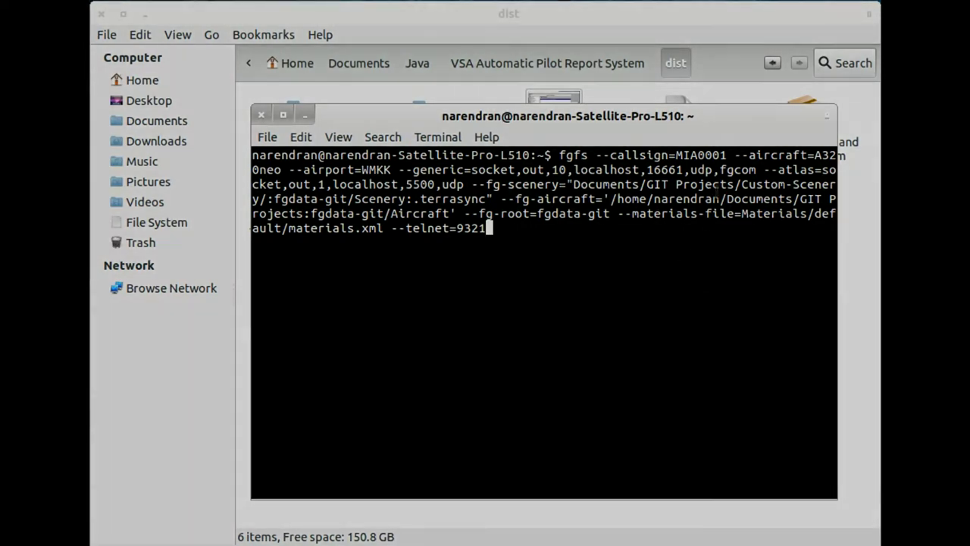
pyautogui.moveTo(732, 116); pyautogui.dragTo(732, 84)
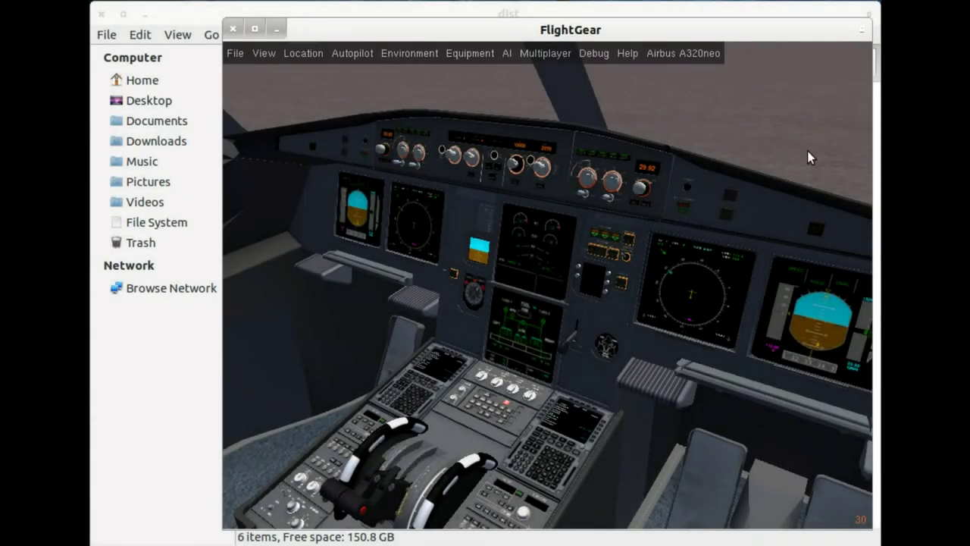
# Check the A320neo's weight and fuel settings under Equipment > Fuel and Payload, then close them.
pyautogui.click(485, 54)
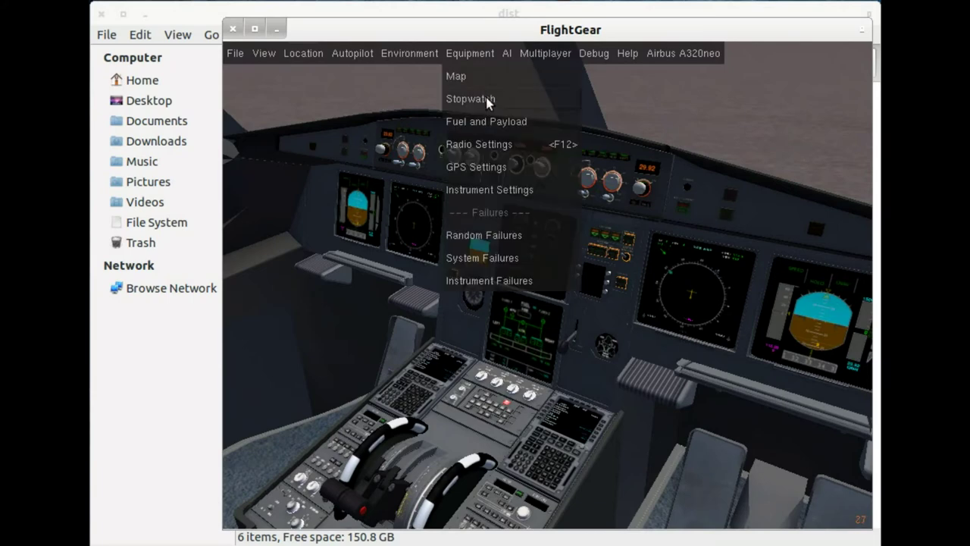
pyautogui.click(491, 123)
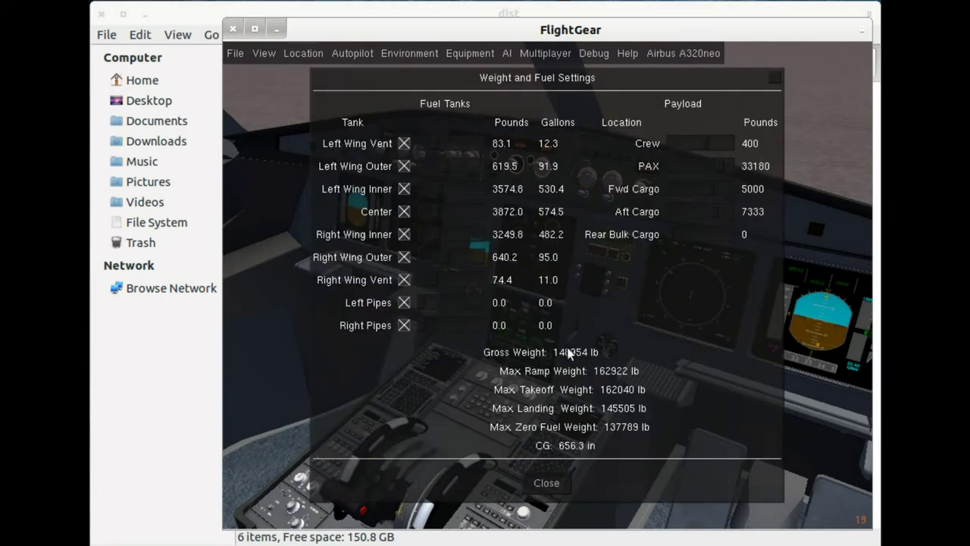
pyautogui.click(548, 483)
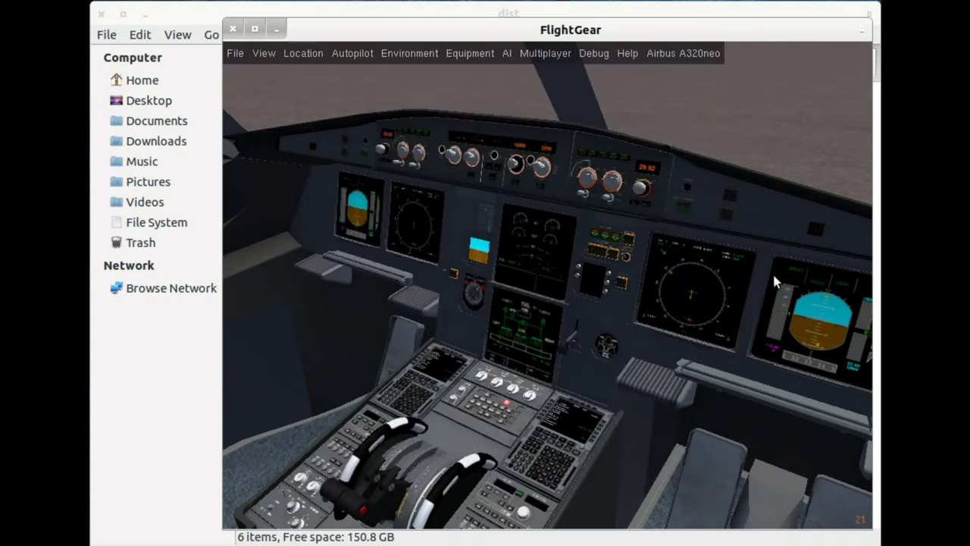
# Open the AutoPIREP jar's Properties and view its Permissions showing 'Allow executing file as program'.
pyautogui.click(195, 410)
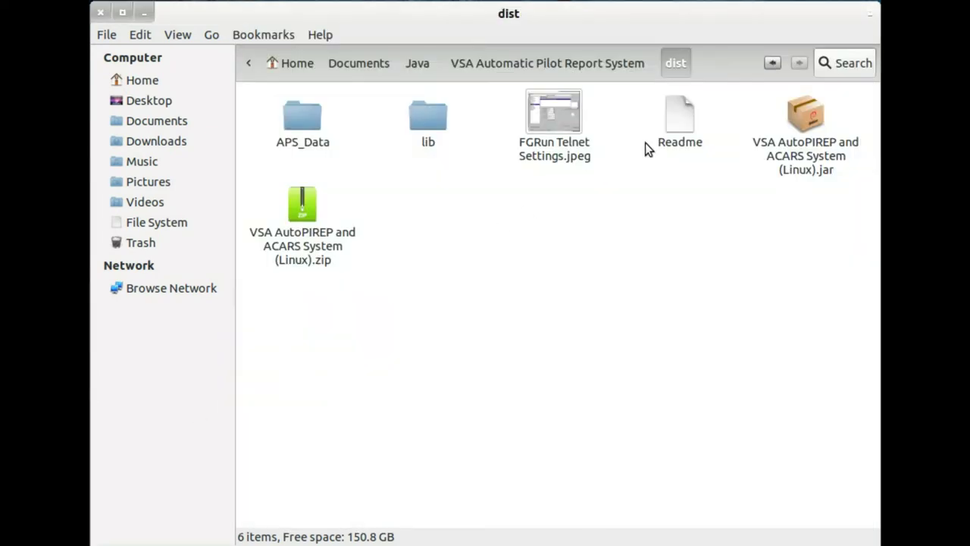
pyautogui.click(785, 154)
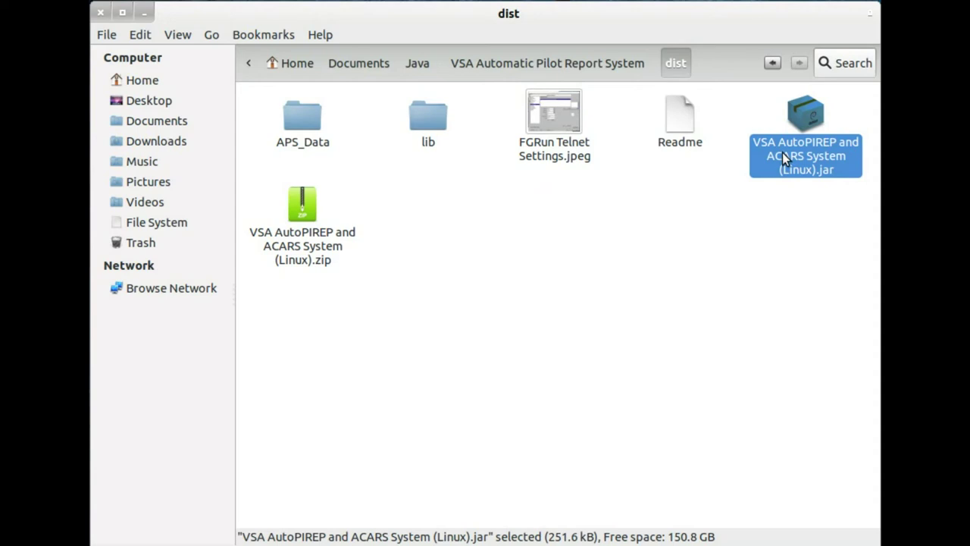
pyautogui.rightClick(783, 152)
pyautogui.click(833, 506)
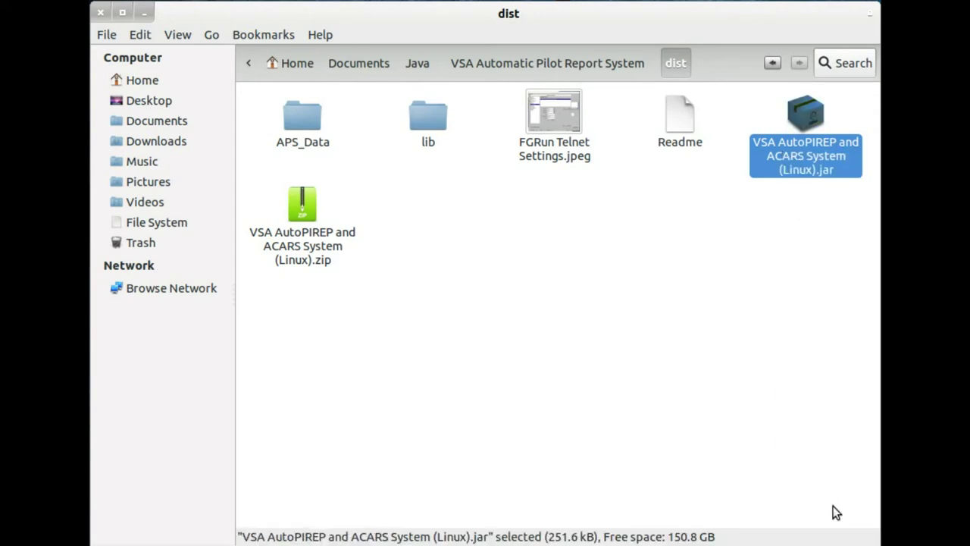
pyautogui.click(429, 73)
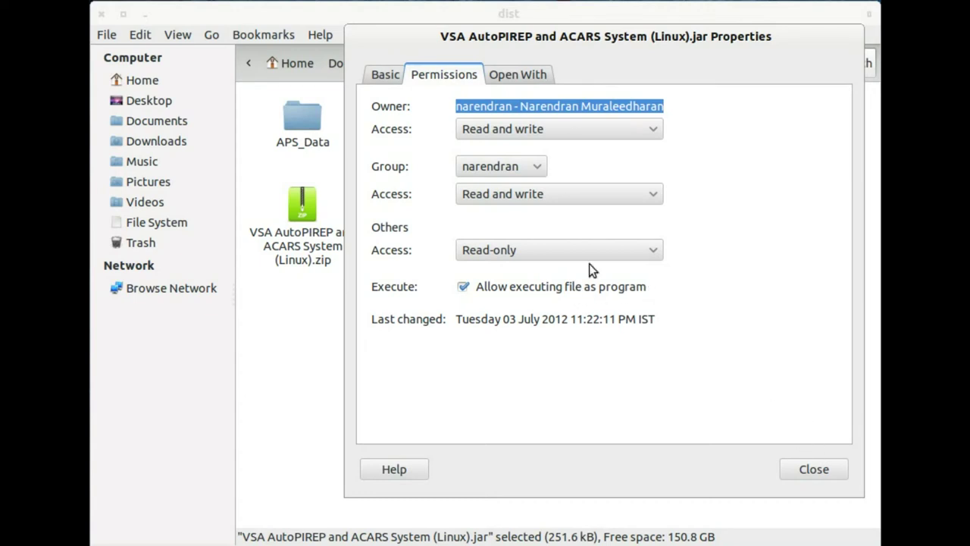
# Close the jar's properties and run it with OpenJDK Java 6 Runtime.
pyautogui.click(790, 472)
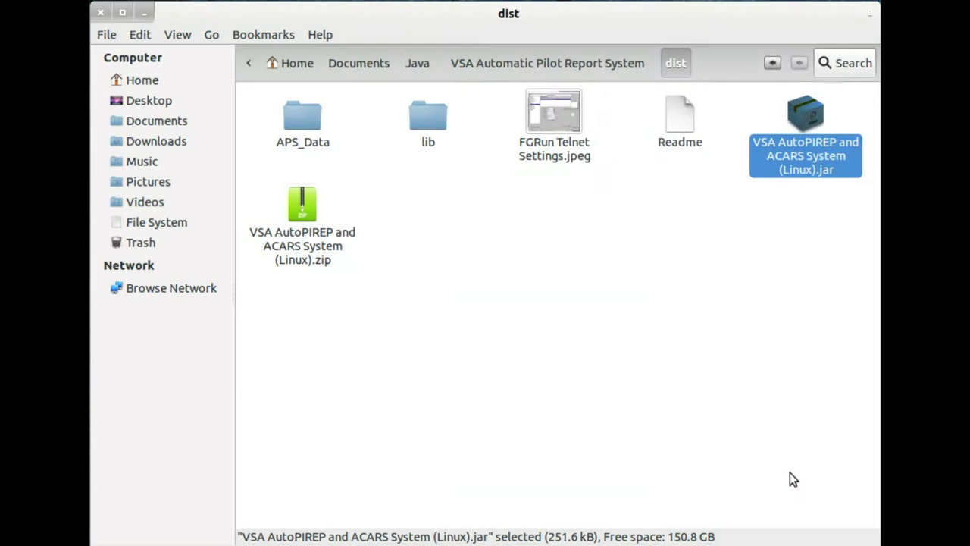
pyautogui.rightClick(820, 172)
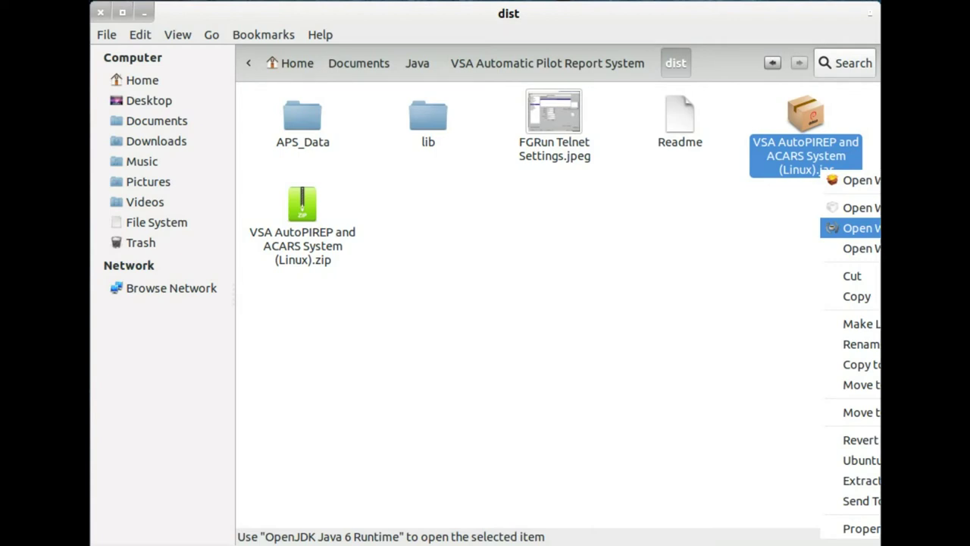
pyautogui.press('Return')
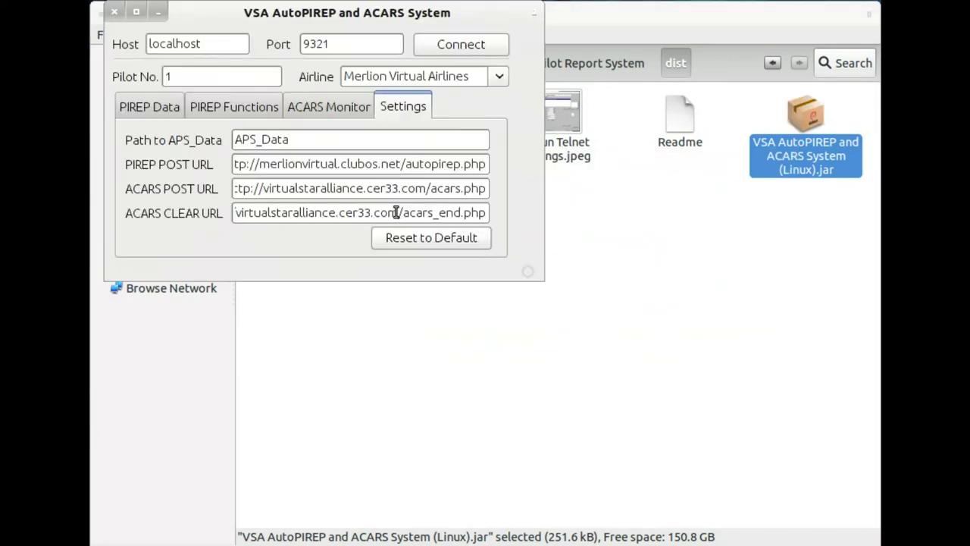
# Verify host localhost and port 9321, then connect AutoPIREP to FlightGear.
pyautogui.moveTo(281, 15); pyautogui.dragTo(265, 28)
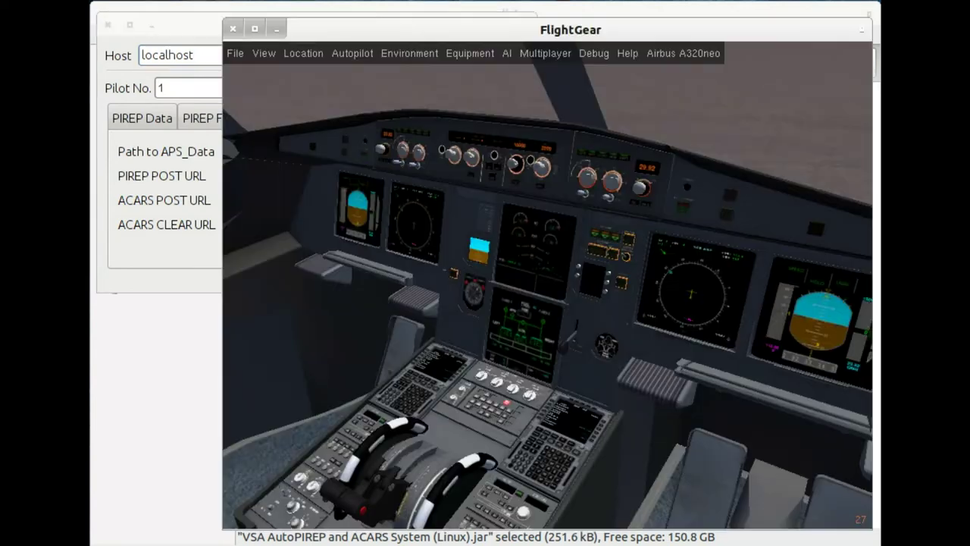
pyautogui.click(212, 32)
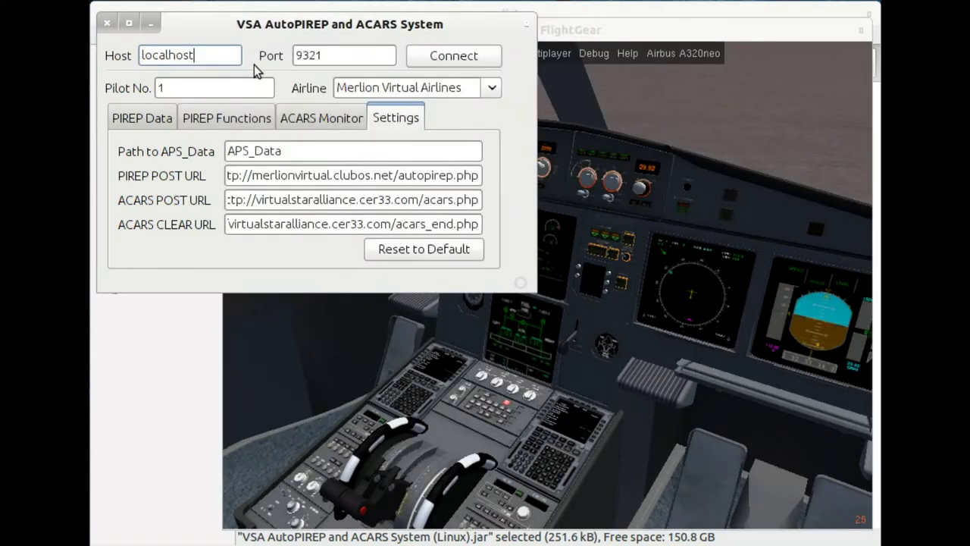
pyautogui.moveTo(141, 56); pyautogui.dragTo(167, 58)
pyautogui.click(212, 56)
pyautogui.moveTo(329, 50); pyautogui.dragTo(267, 54)
pyautogui.click(304, 57)
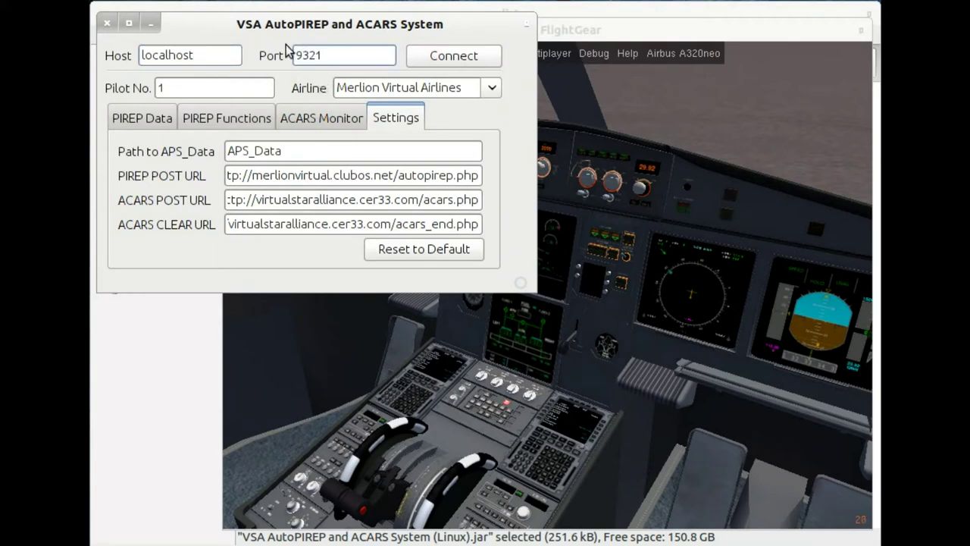
pyautogui.click(419, 58)
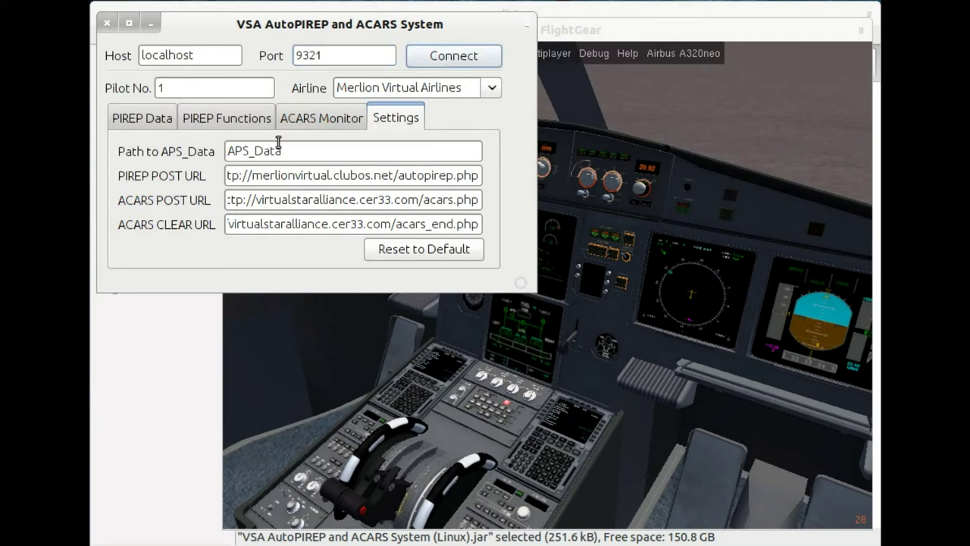
pyautogui.click(337, 151)
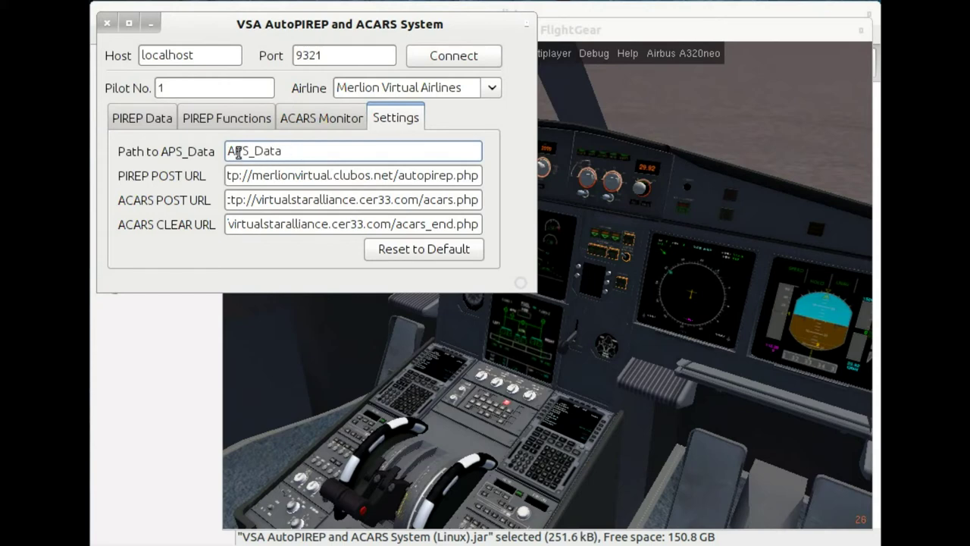
# On the PIREP Data form, set the arrival airport to WSSS.
pyautogui.click(164, 127)
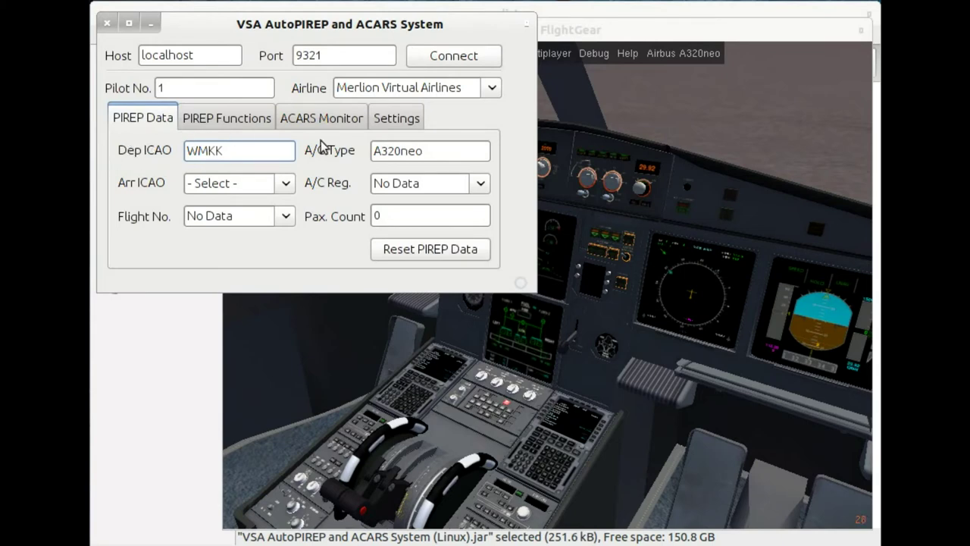
pyautogui.click(582, 115)
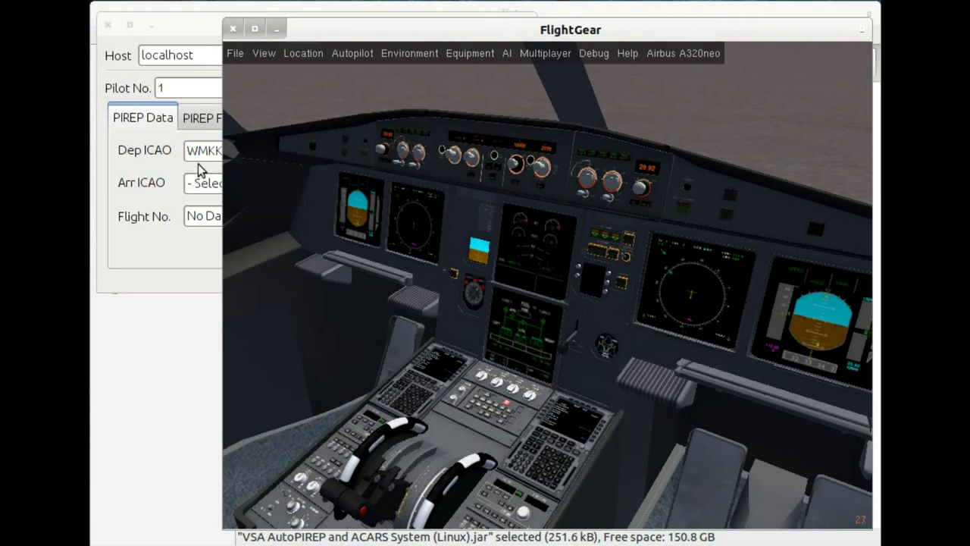
pyautogui.click(175, 174)
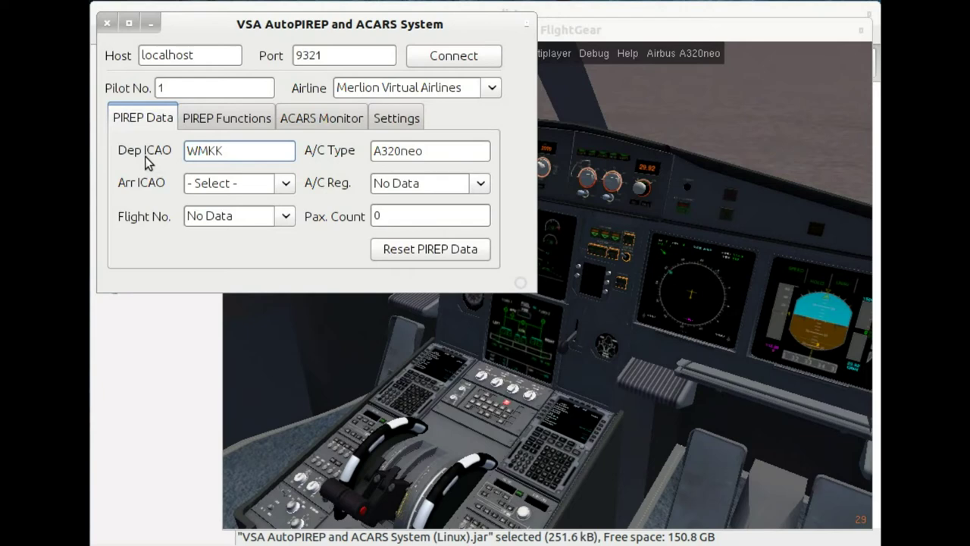
pyautogui.click(204, 186)
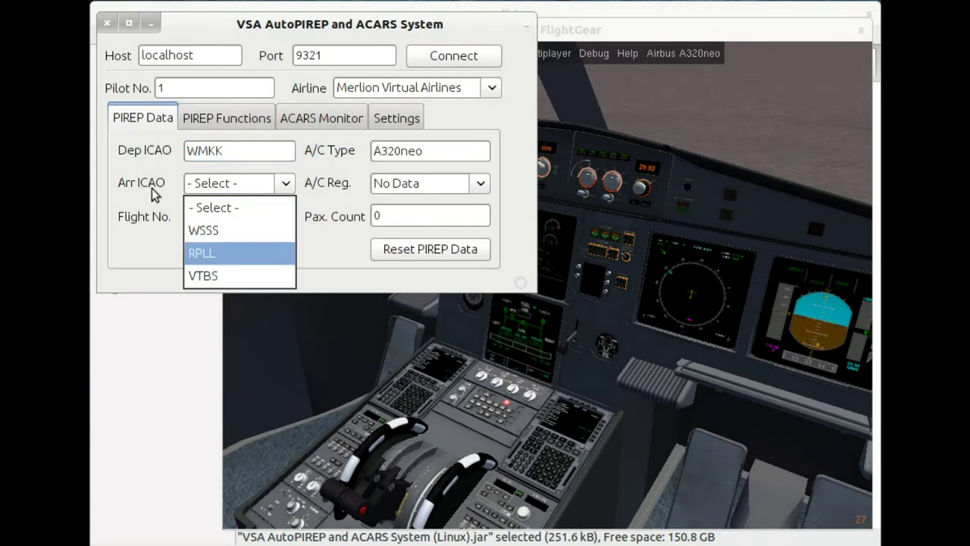
pyautogui.click(218, 183)
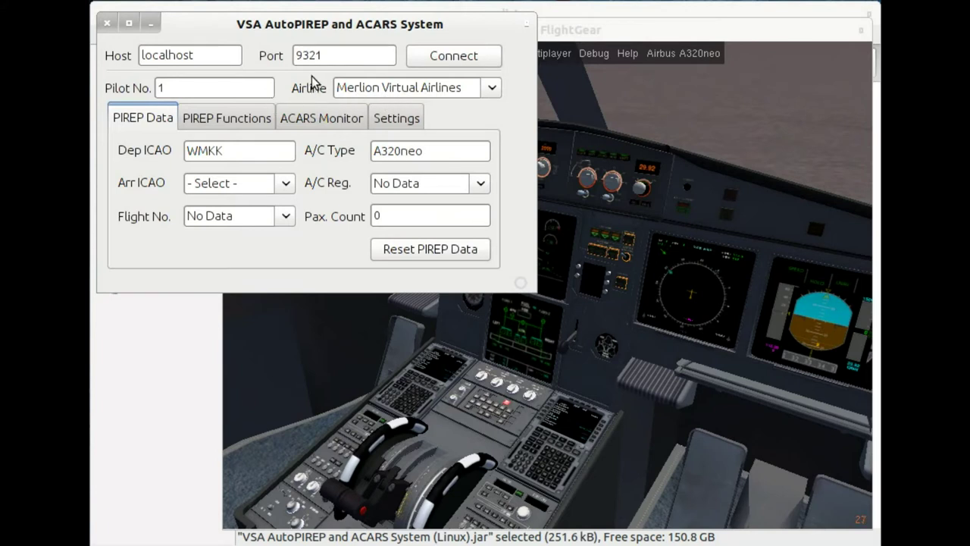
pyautogui.click(226, 183)
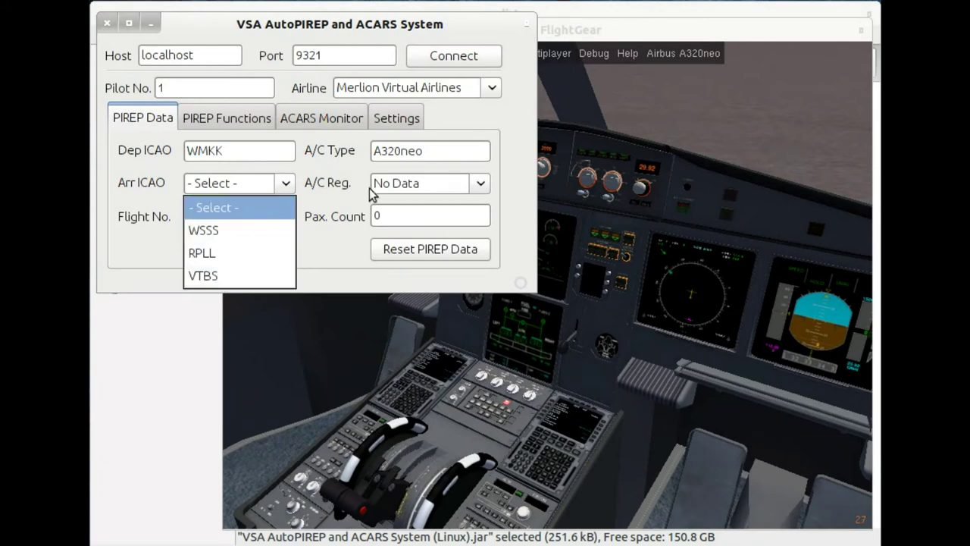
pyautogui.click(264, 237)
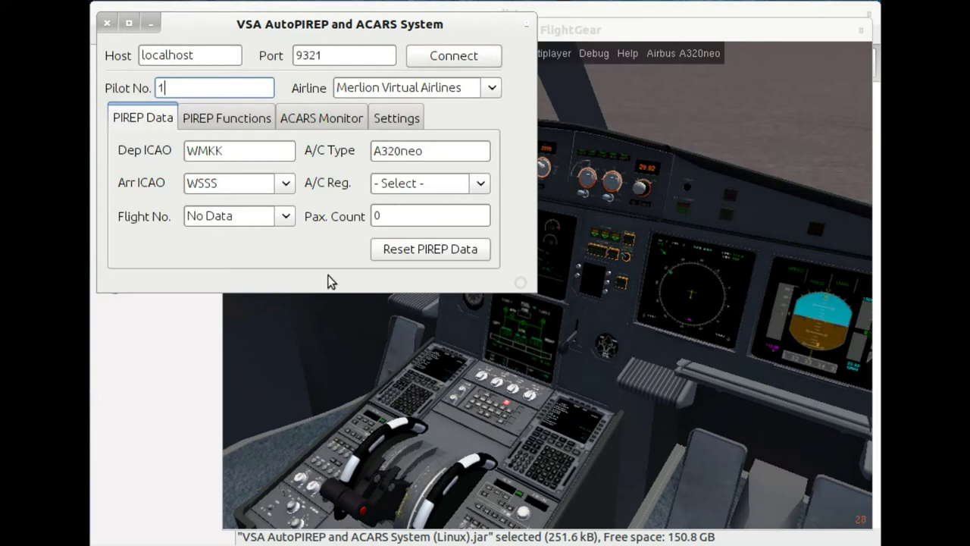
# Keep WSSS as arrival, pick registration 9V-NFN and flight MIA577, and enter 172 passengers.
pyautogui.click(275, 188)
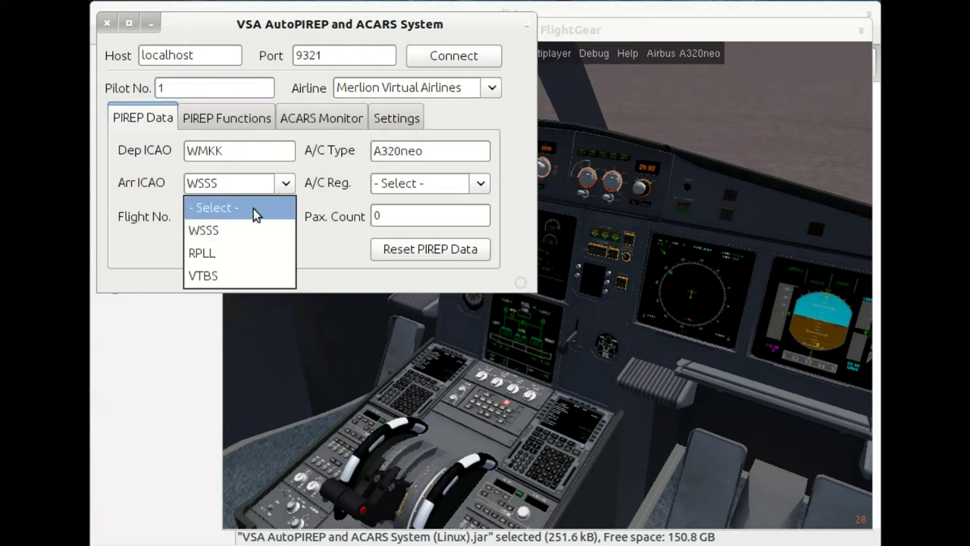
pyautogui.click(244, 191)
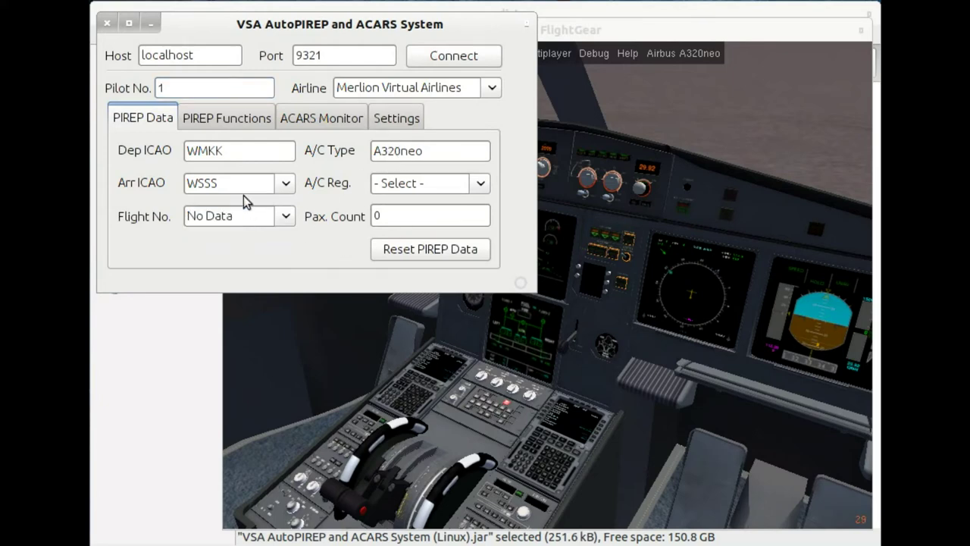
pyautogui.click(393, 184)
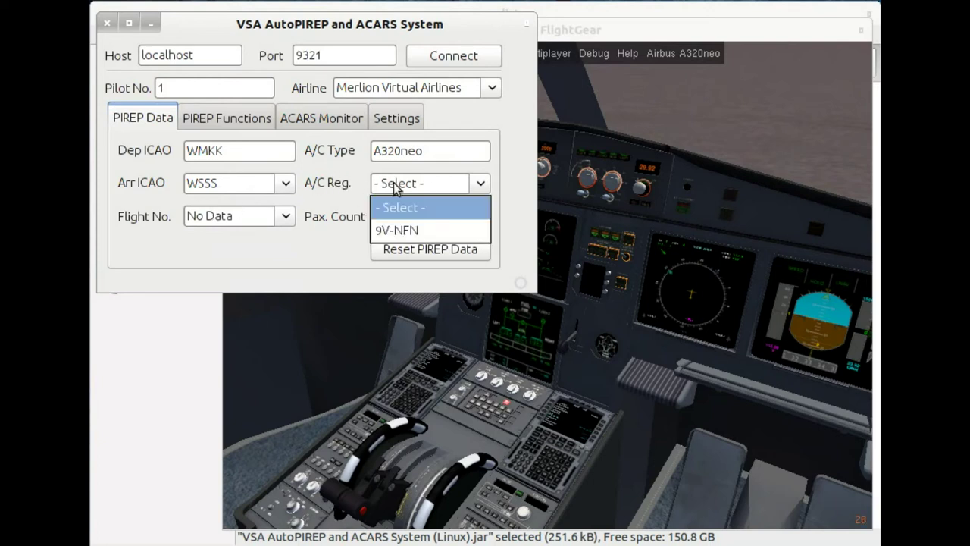
pyautogui.click(405, 229)
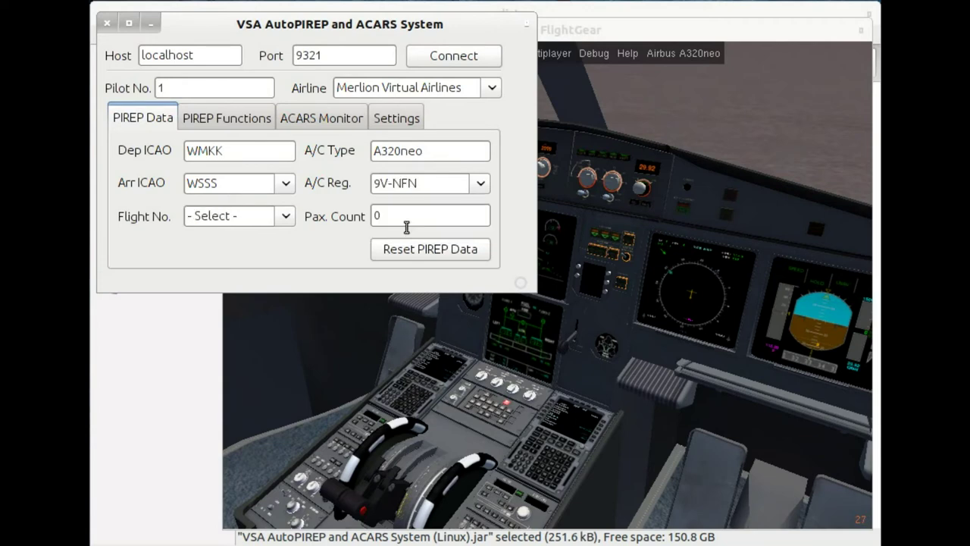
pyautogui.click(214, 225)
pyautogui.click(236, 262)
pyautogui.click(391, 215)
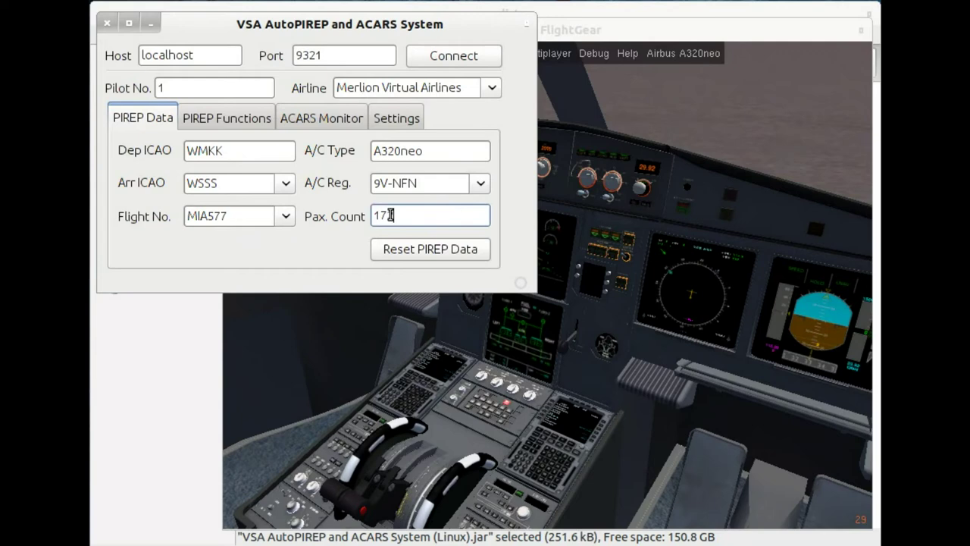
pyautogui.write('172')
# Click Start Flight on the PIREP Functions tab, with flight time and fuel used at 0.
pyautogui.click(232, 122)
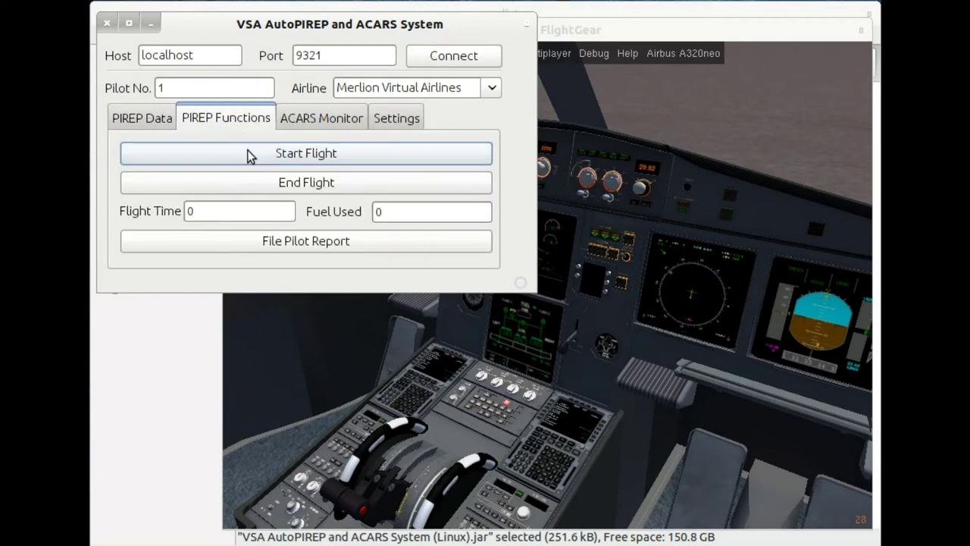
pyautogui.click(250, 155)
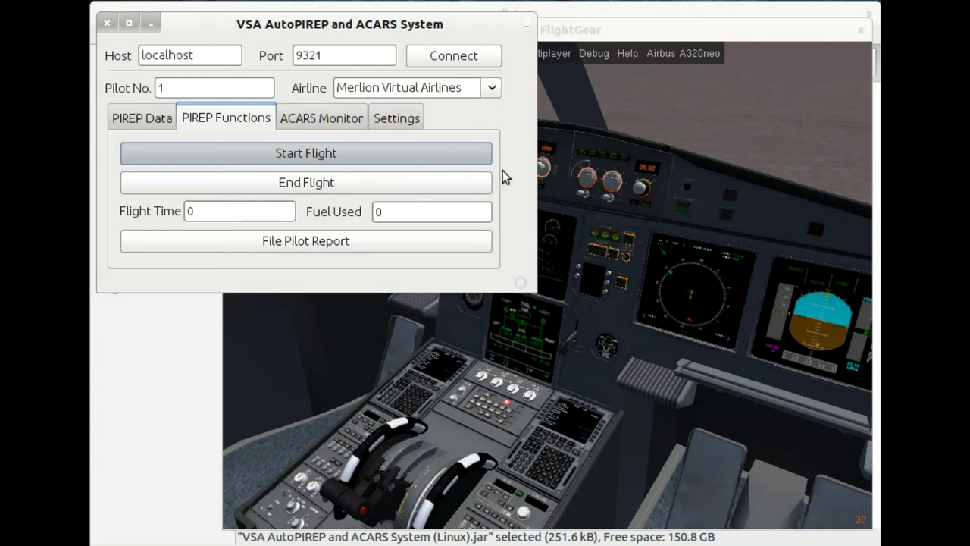
pyautogui.click(712, 2)
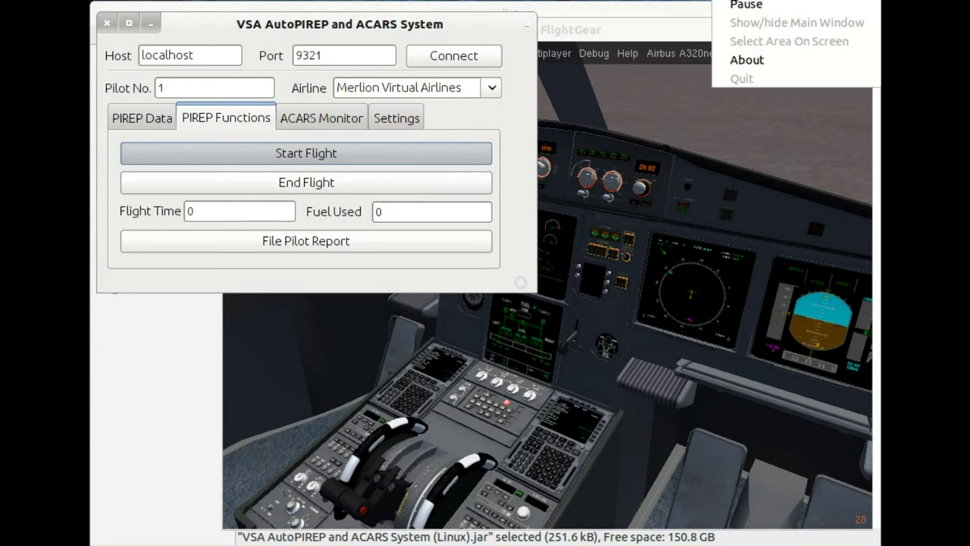
# Find MIA577 (WMKK–WSSS, FL149) on Live Tracking and zoom the map out to Southeast Asia.
pyautogui.click(733, 6)
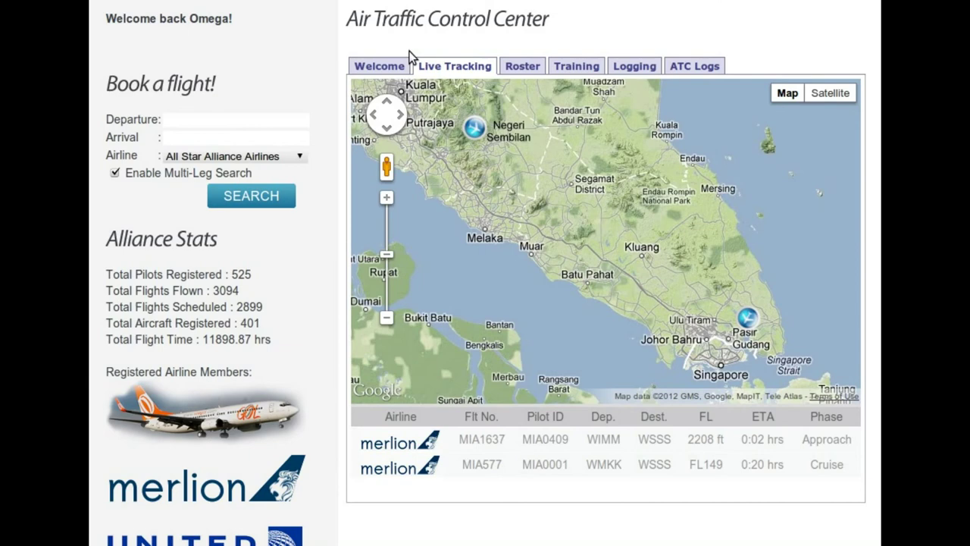
pyautogui.click(395, 67)
pyautogui.click(426, 67)
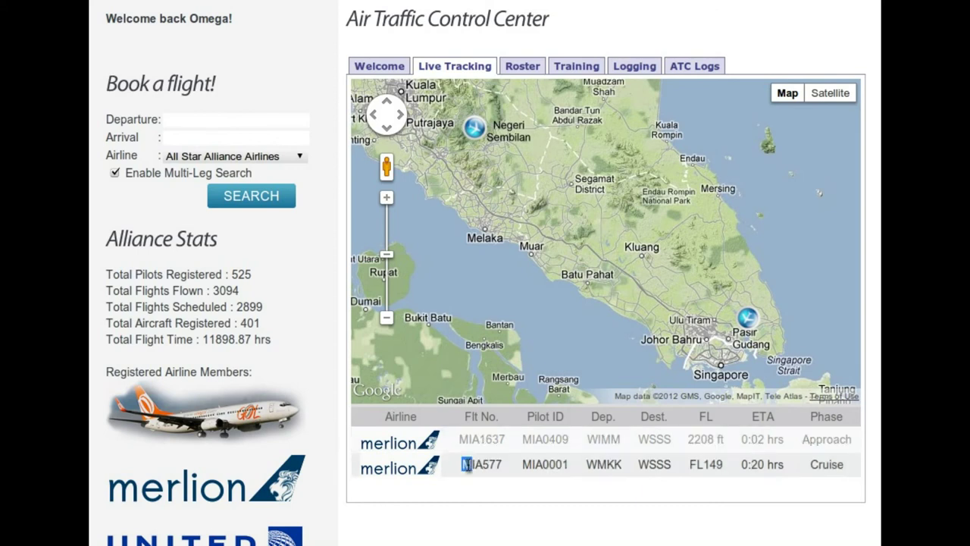
pyautogui.moveTo(461, 464); pyautogui.dragTo(504, 464)
pyautogui.moveTo(476, 130)
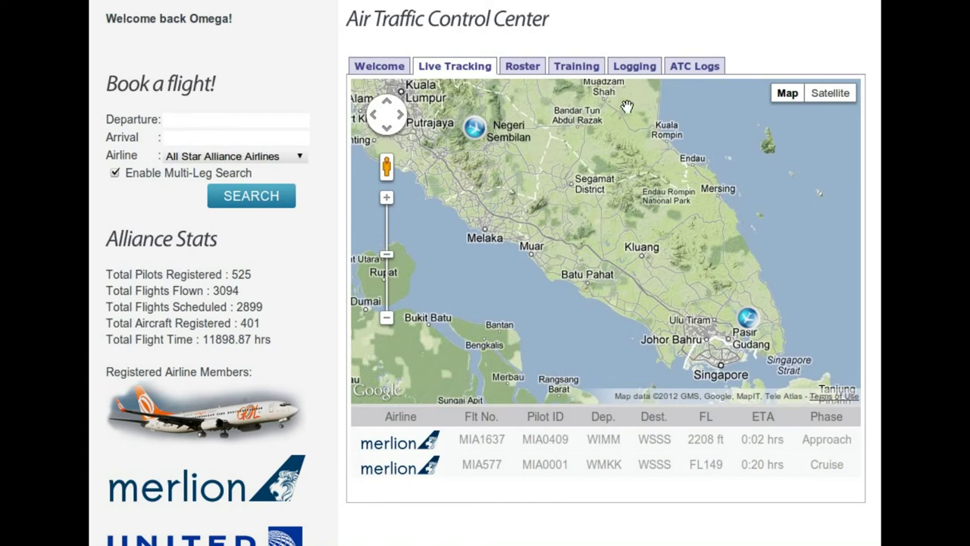
pyautogui.click(386, 319)
pyautogui.click(386, 319)
pyautogui.click(385, 319)
pyautogui.click(387, 319)
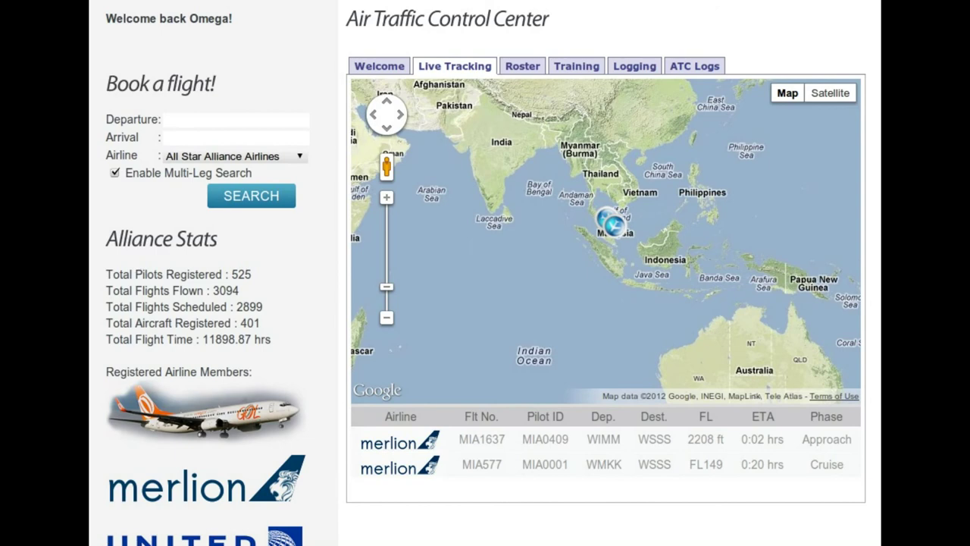
# Switch FlightGear to the copilot view and swing the view back toward the windshield.
pyautogui.click(732, 4)
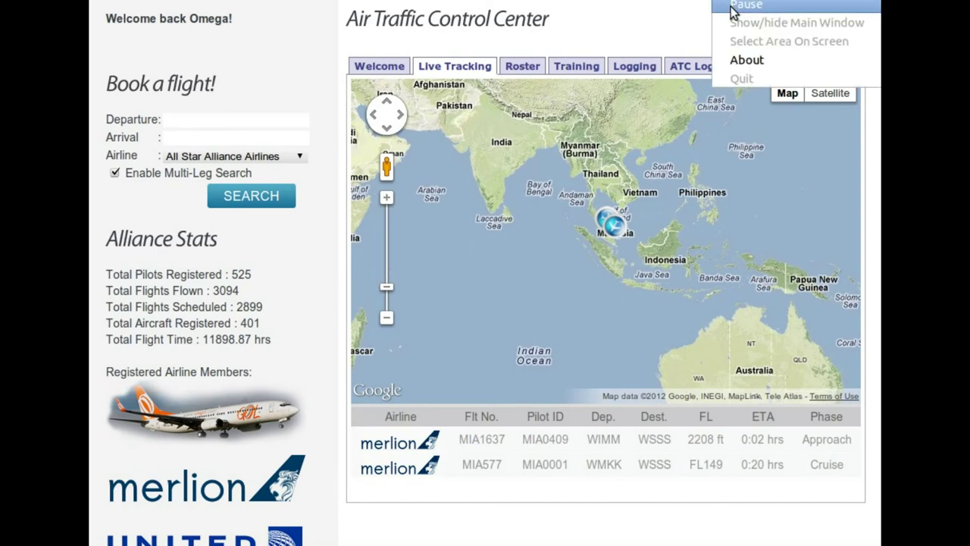
pyautogui.click(735, 6)
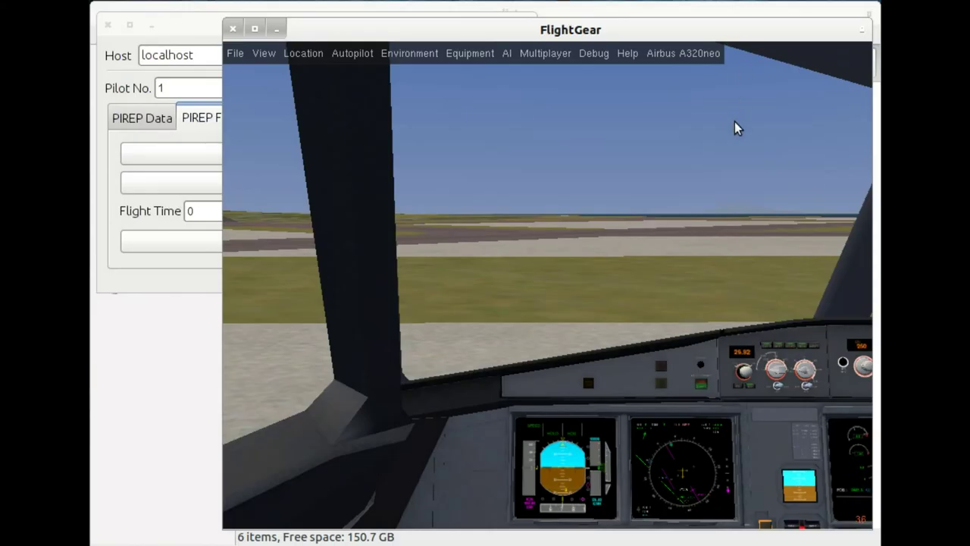
pyautogui.press('v')
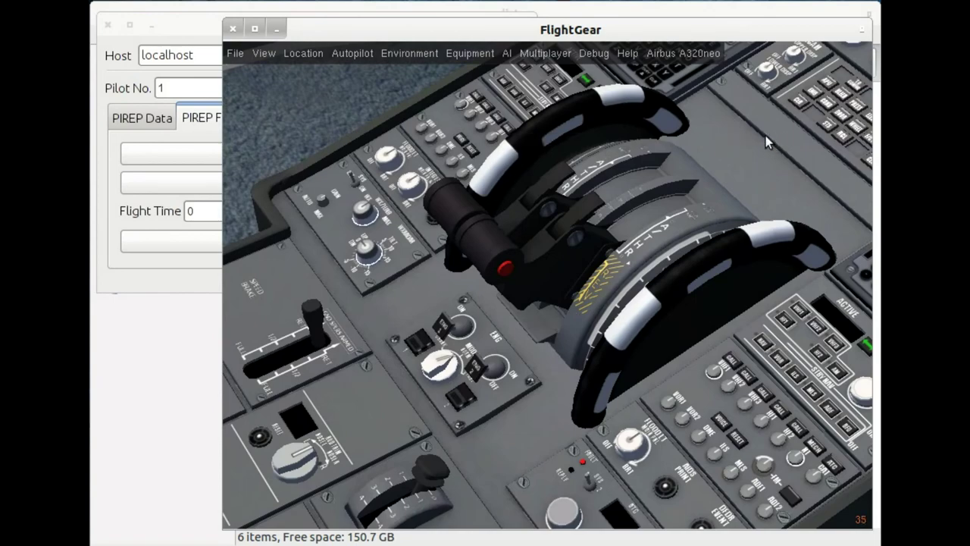
pyautogui.rightClick(765, 136)
pyautogui.rightClick(548, 281)
pyautogui.scroll(-3, 563, 219)
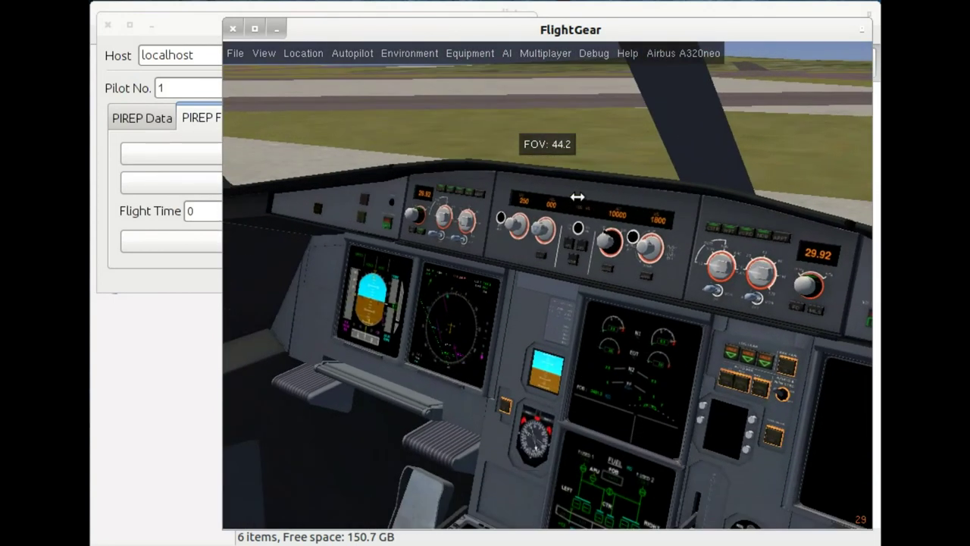
# Exit look-around mode and bring the AutoPIREP window in front, shifted slightly right.
pyautogui.rightClick(578, 196)
pyautogui.click(205, 24)
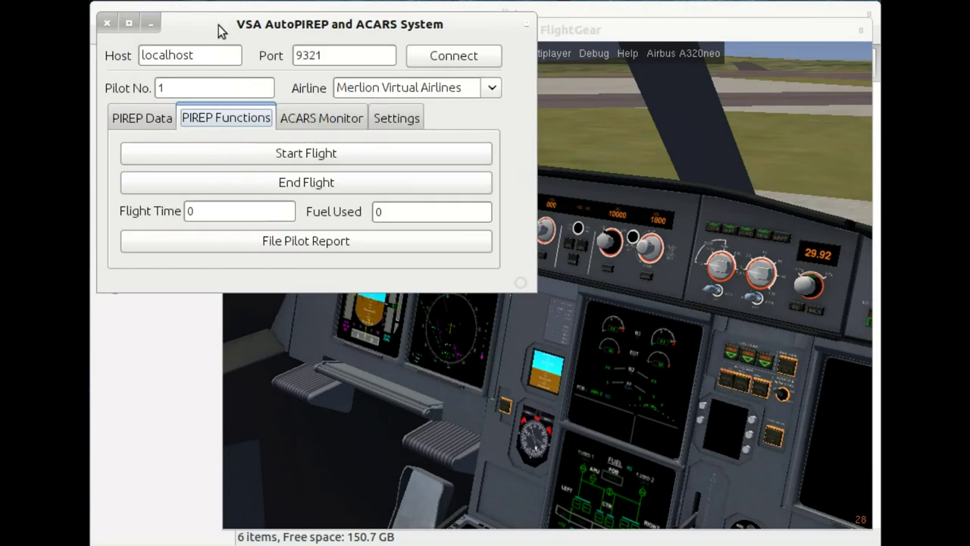
pyautogui.moveTo(457, 29)
pyautogui.mouseDown()
pyautogui.moveTo(603, 72)
pyautogui.moveTo(467, 30)
pyautogui.mouseUp()
# Confirm the ACARS Monitor shows phase Landed, then end the flight from PIREP Functions.
pyautogui.click(357, 121)
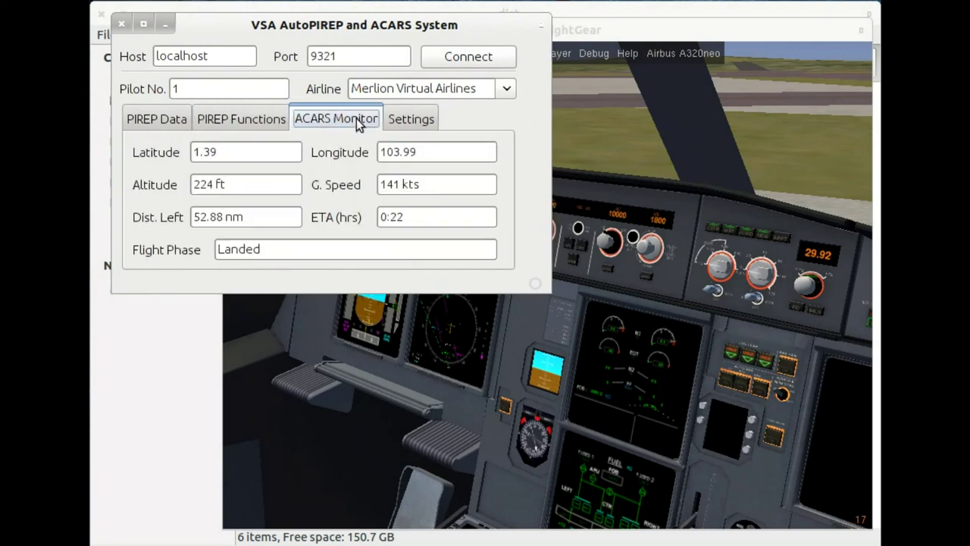
pyautogui.click(406, 120)
pyautogui.click(364, 122)
pyautogui.click(240, 120)
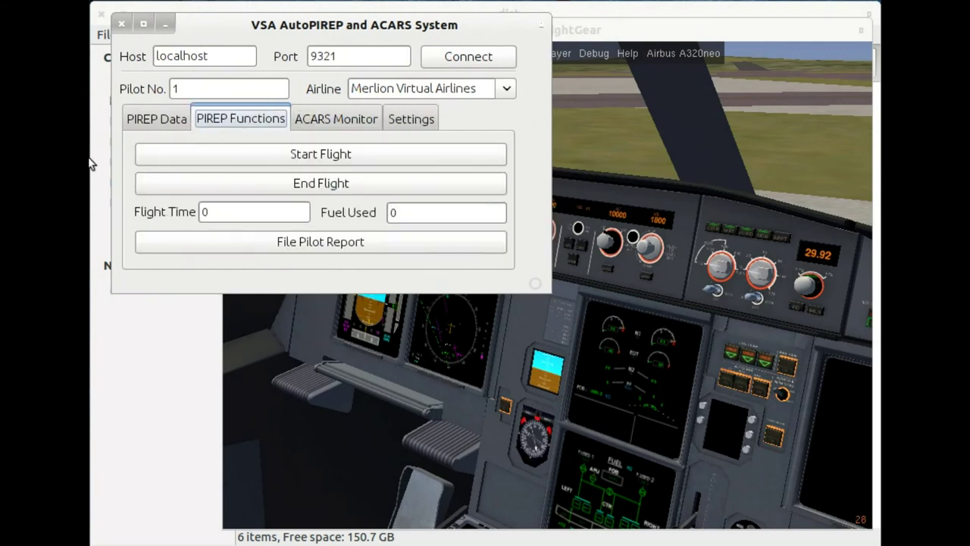
pyautogui.click(292, 190)
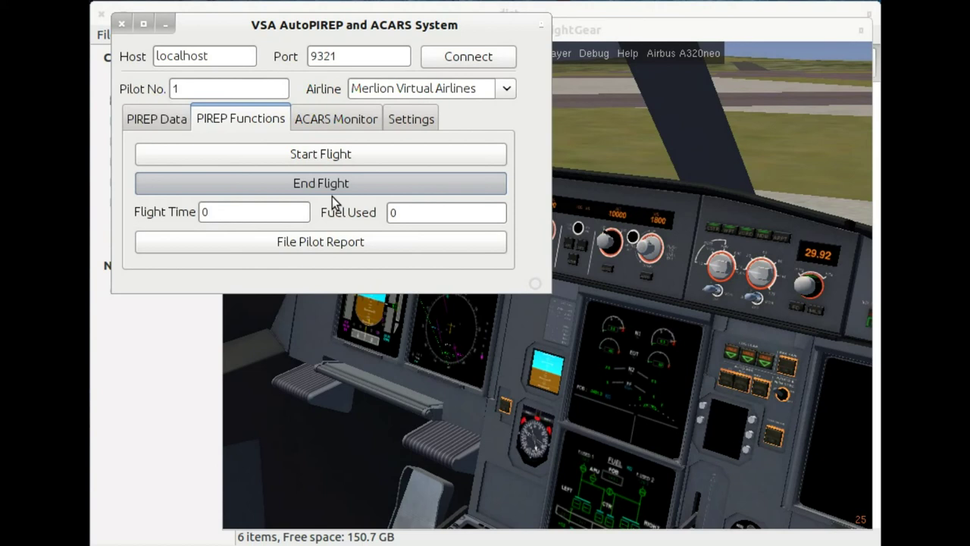
# Record flight time 0.53 and fuel used 2013.21, review PIREP Data, and file the report.
pyautogui.click(332, 196)
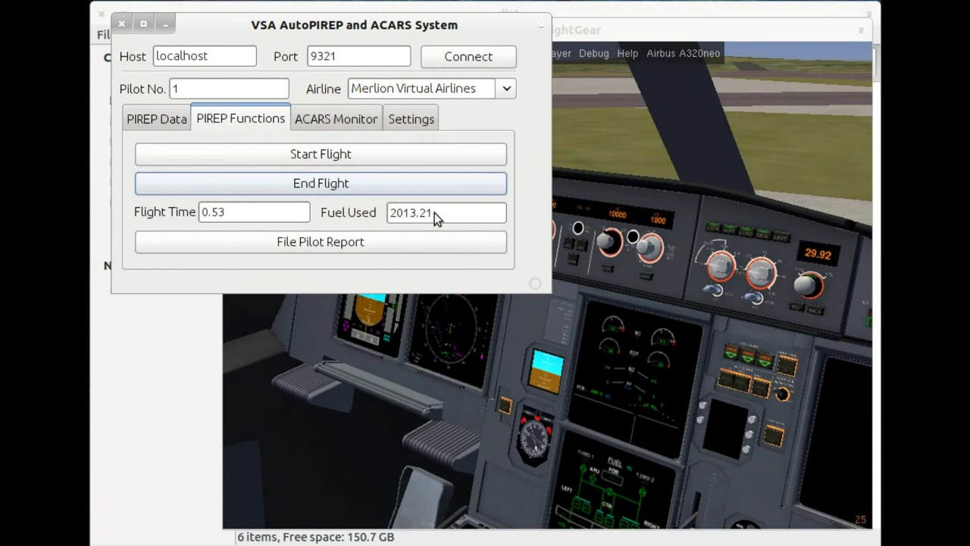
pyautogui.click(182, 124)
pyautogui.click(237, 124)
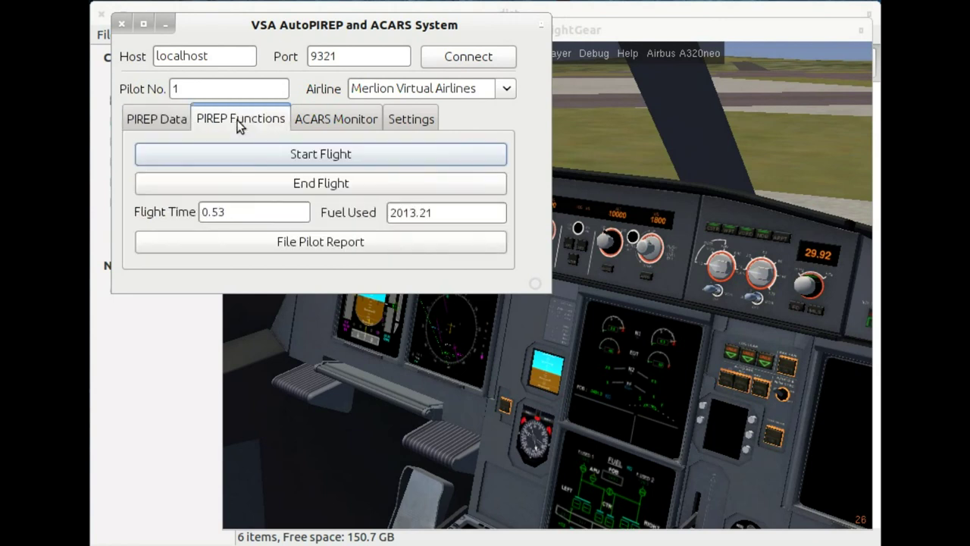
pyautogui.click(326, 250)
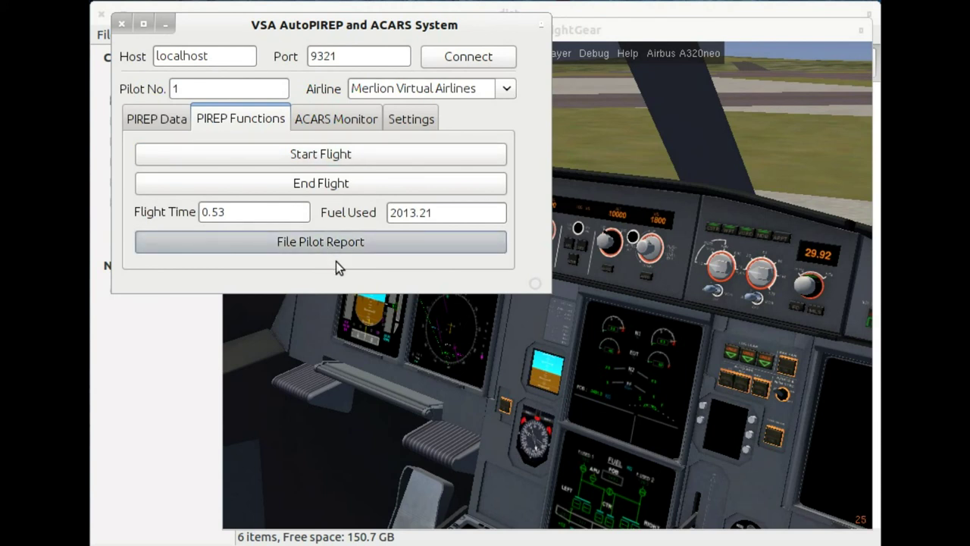